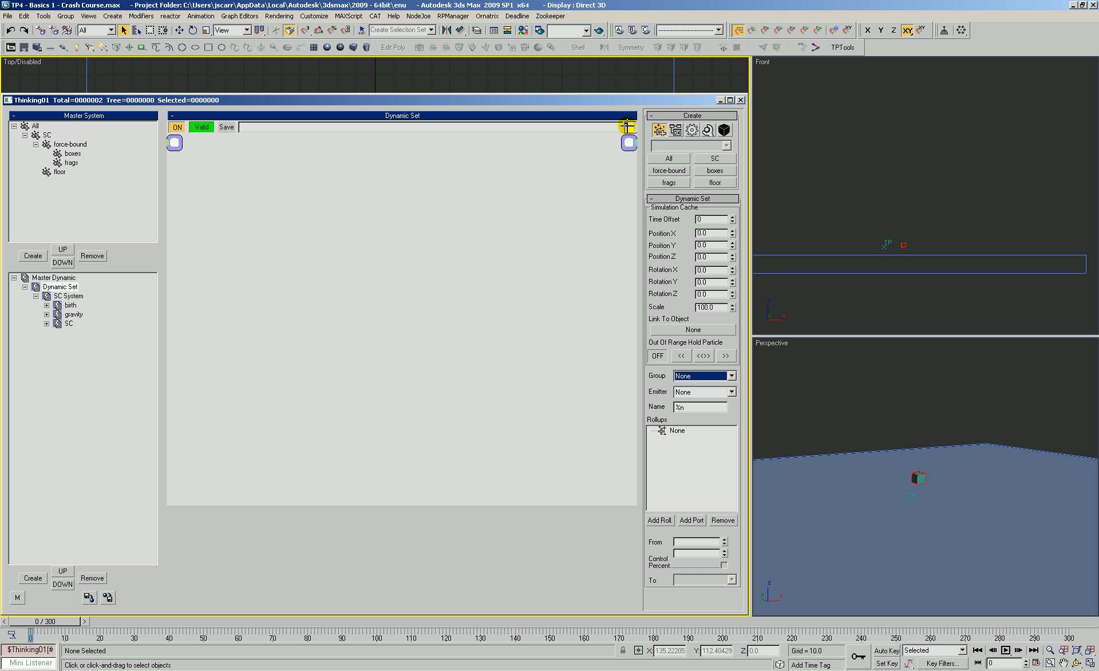
- Look through the birth, gravity and SC operator graphs of the SC System and return to birth
left_click(627, 126)
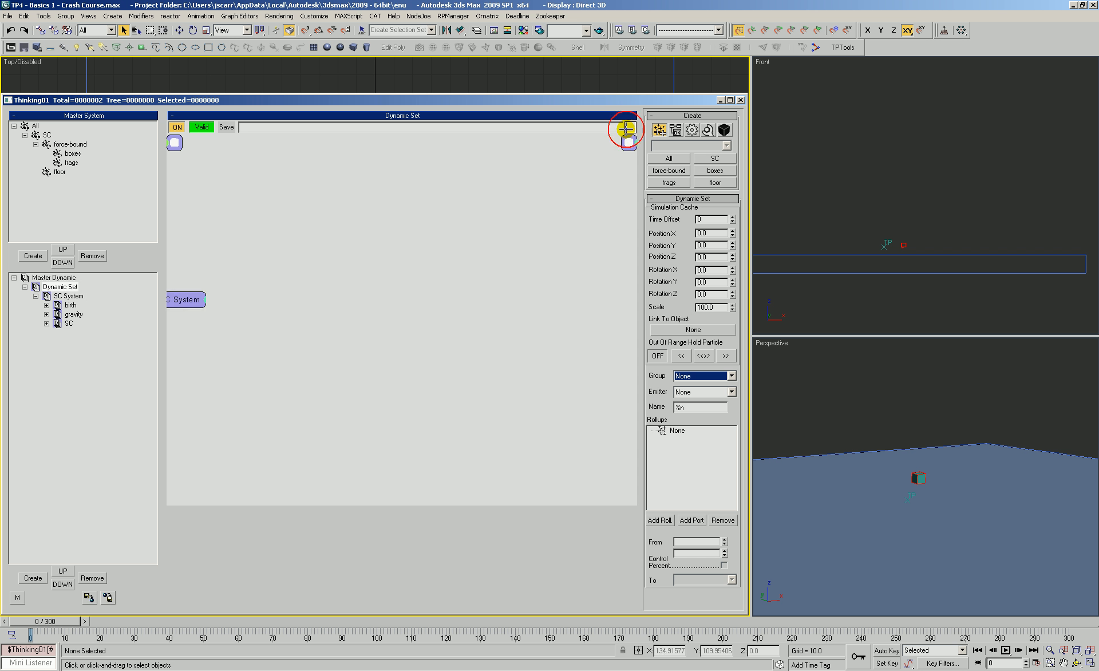
left_click(627, 127)
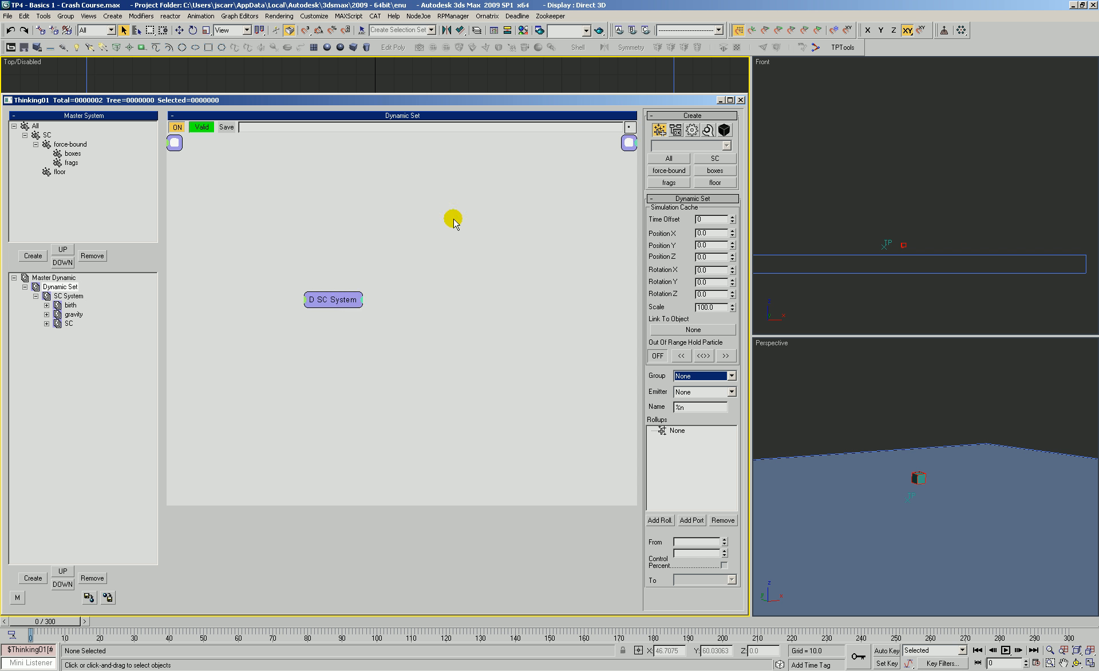
left_click(70, 306)
left_click(70, 314)
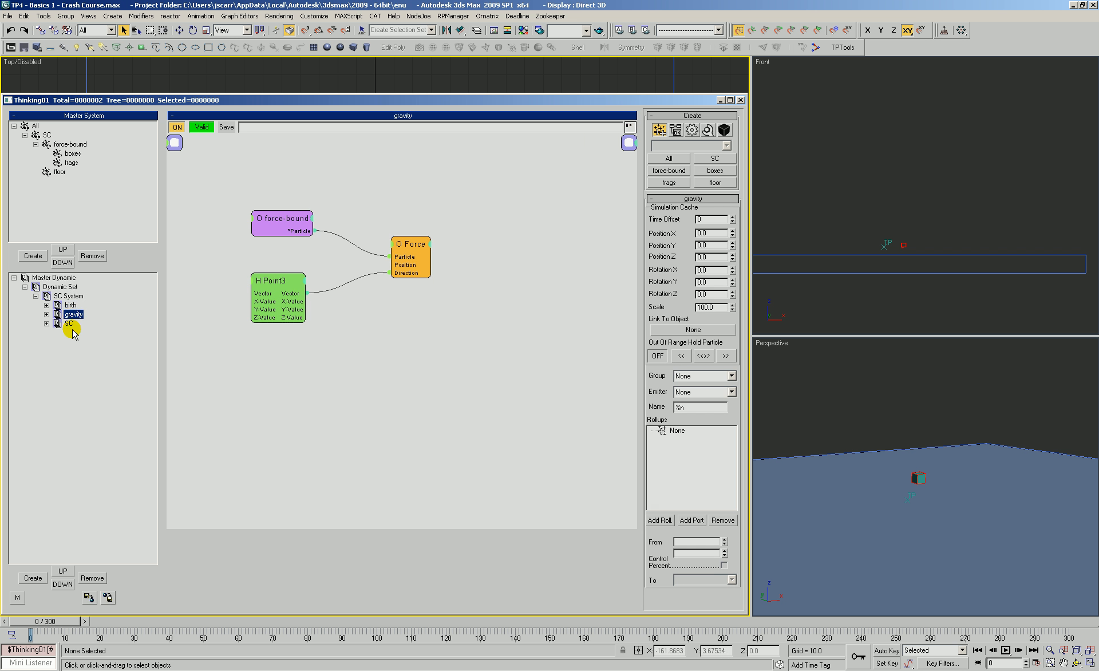
left_click(69, 324)
left_click(70, 305)
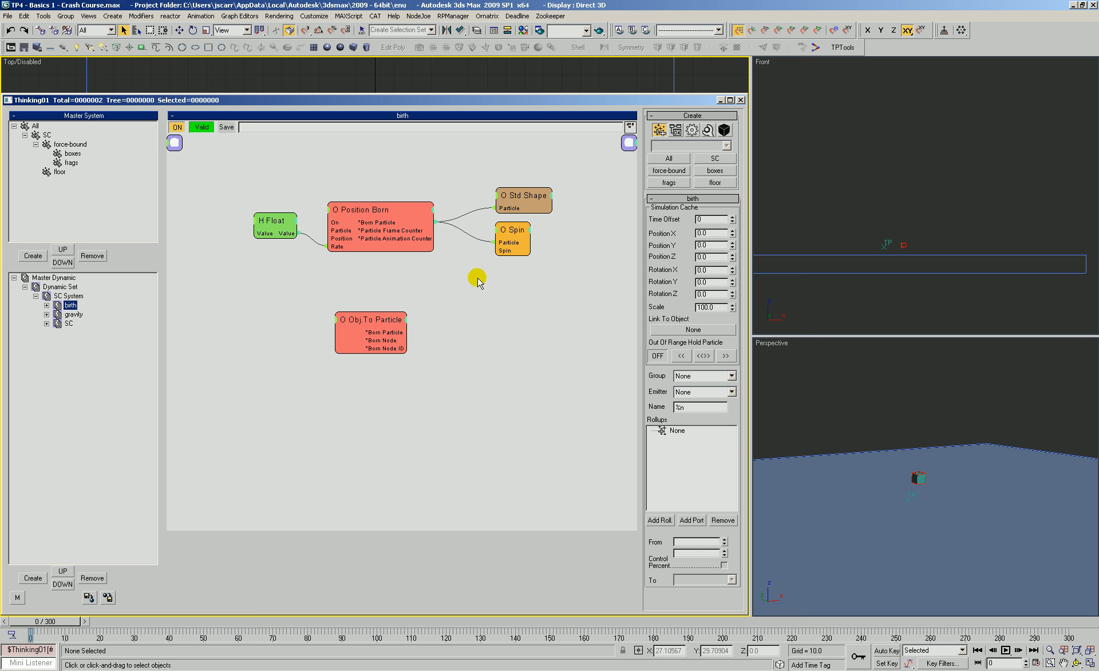
- Select all nodes in the birth graph and copy them
middle_click_drag(370, 273, 322, 271)
left_click_drag(191, 155, 460, 395)
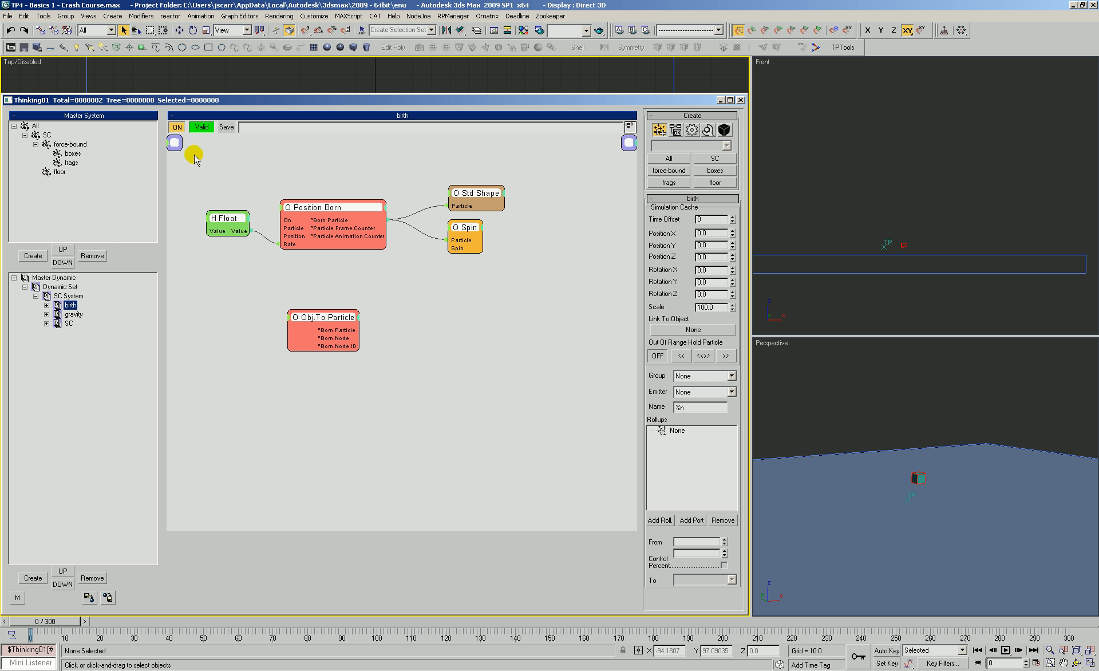
right_click(490, 319)
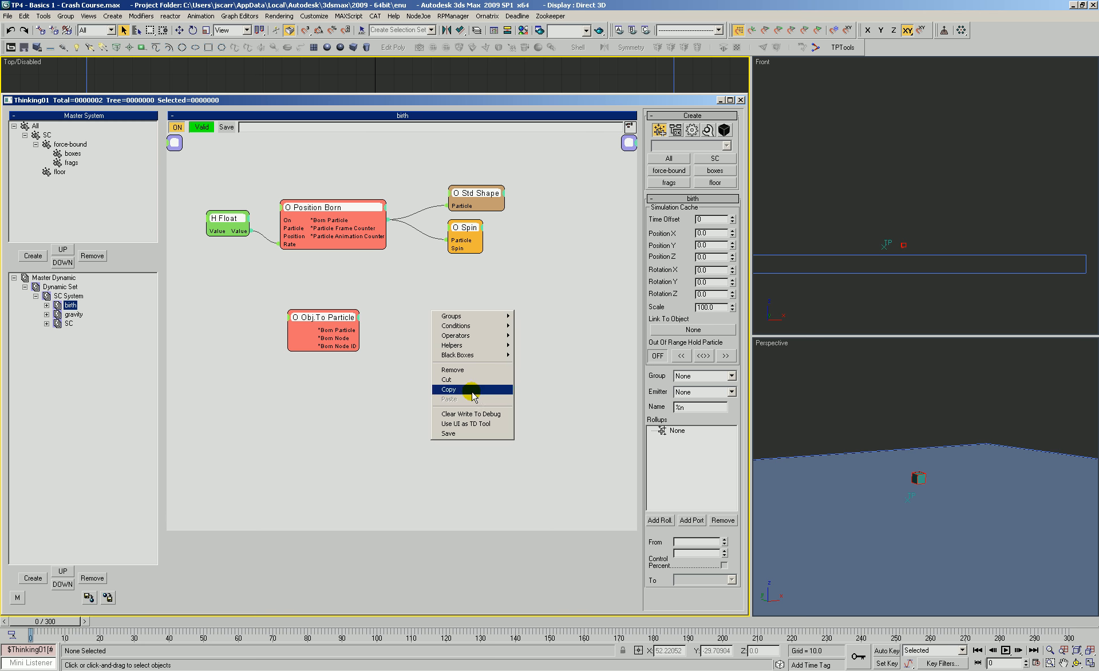
left_click(449, 390)
- Paste the copied nodes twice into empty areas of the birth graph, diagonally below the original group
middle_click_drag(496, 433, 422, 289)
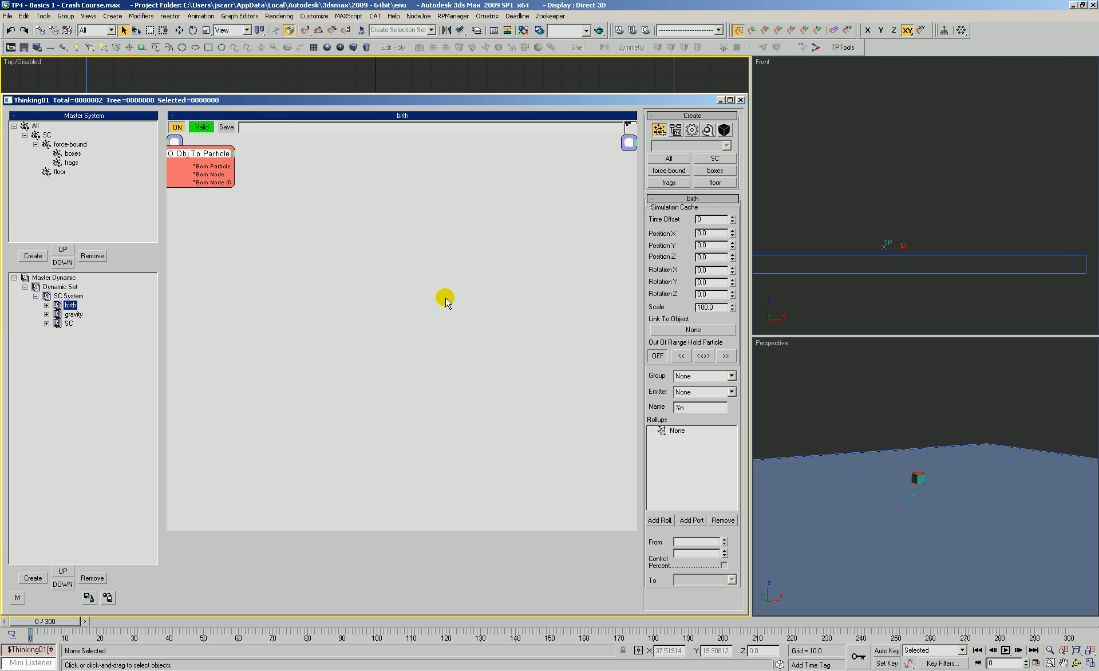
right_click(331, 218)
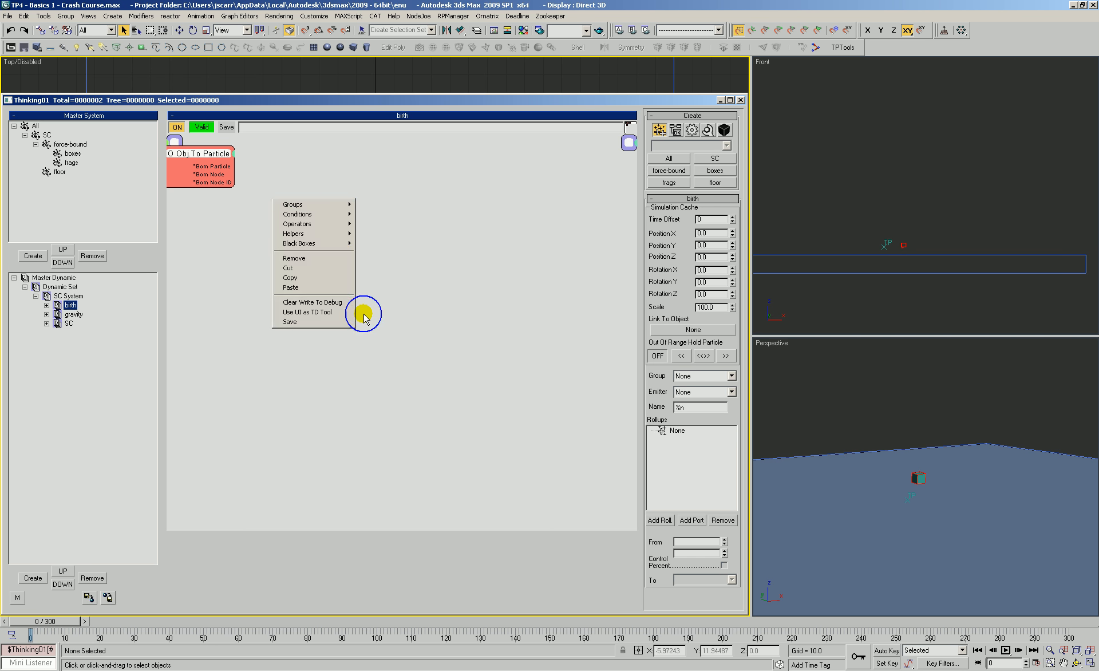
left_click(356, 287)
middle_click_drag(538, 458, 181, 196)
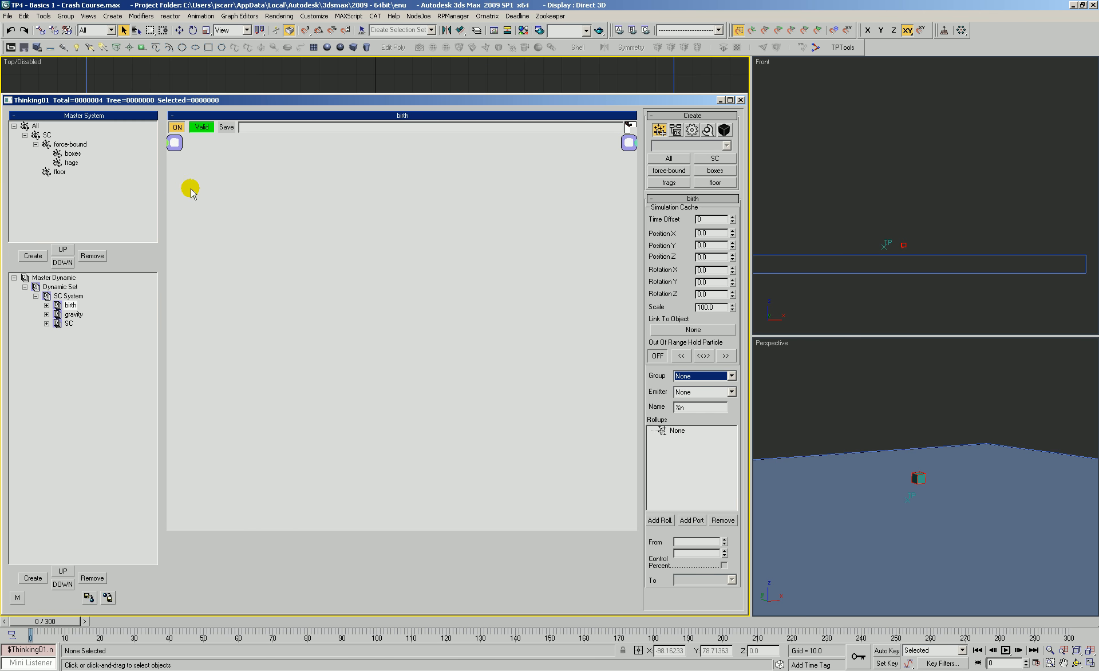
right_click(367, 308)
left_click(358, 397)
middle_click_drag(552, 489, 511, 484)
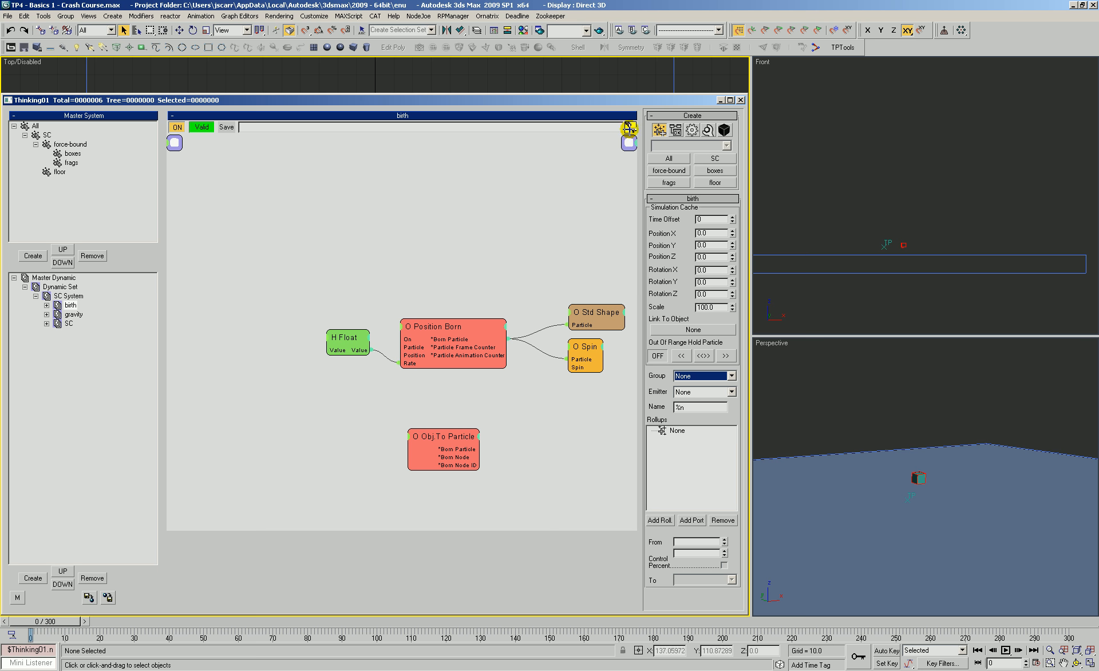
- Survey the birth graph up close and as a whole, examining how the three node groups are spread out
left_click(628, 125)
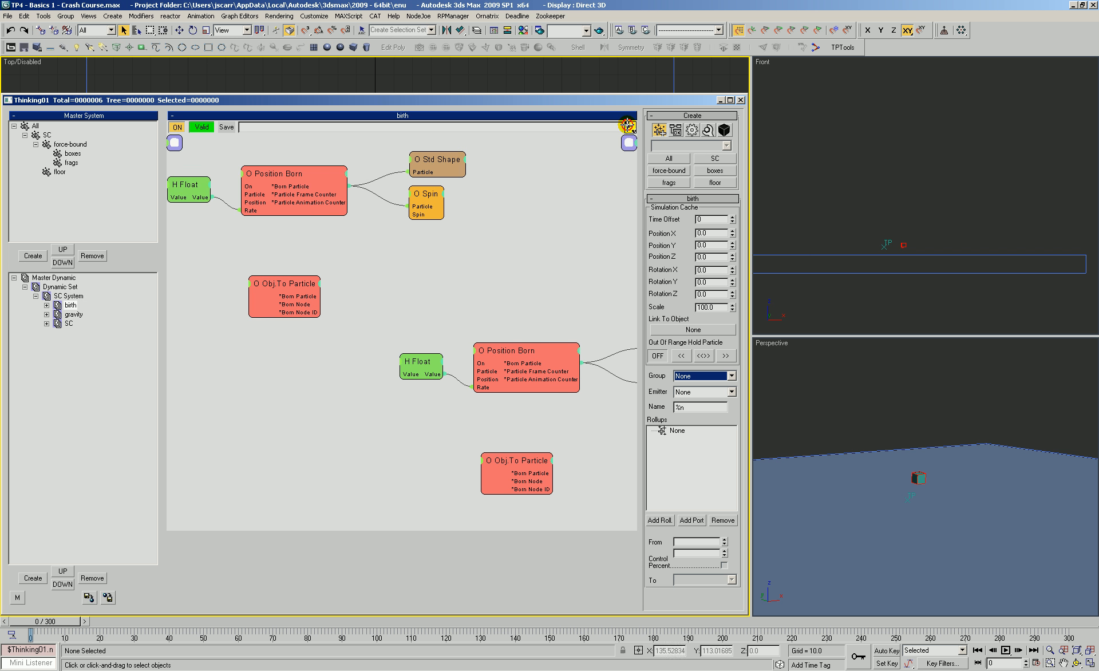
left_click(630, 126)
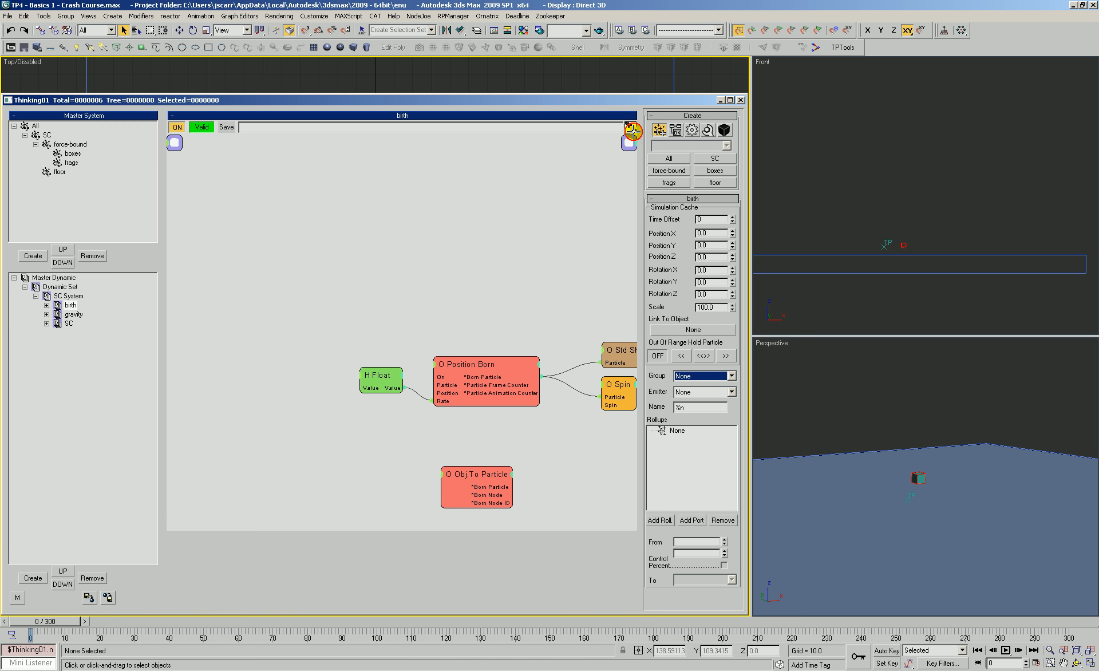
left_click_drag(634, 132, 636, 135)
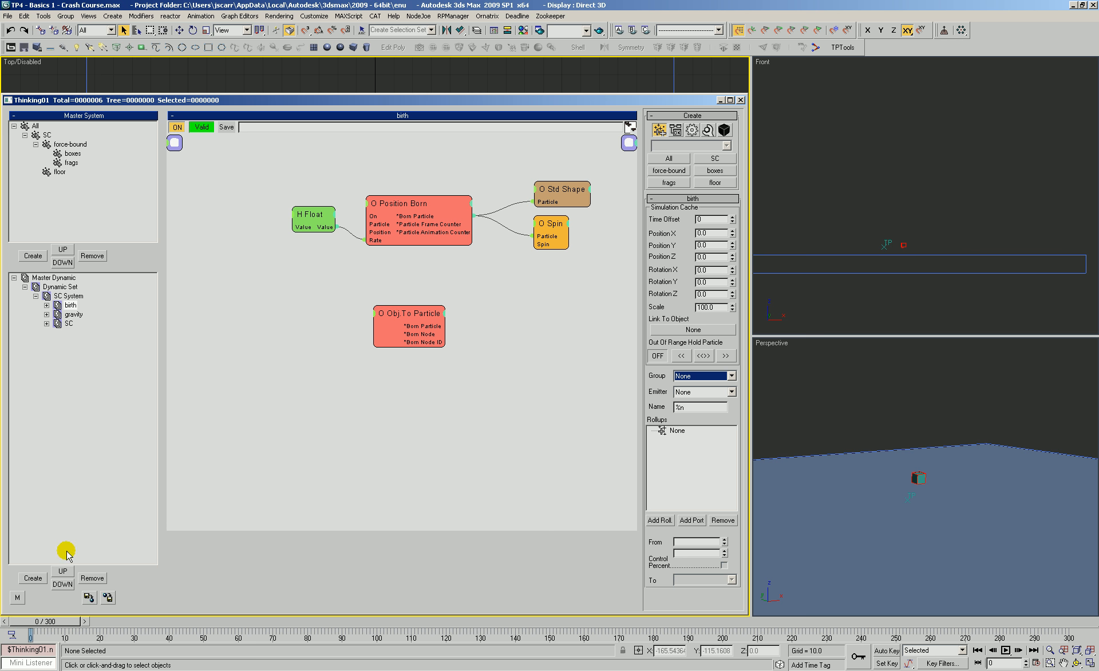
middle_click_drag(249, 200, 444, 409)
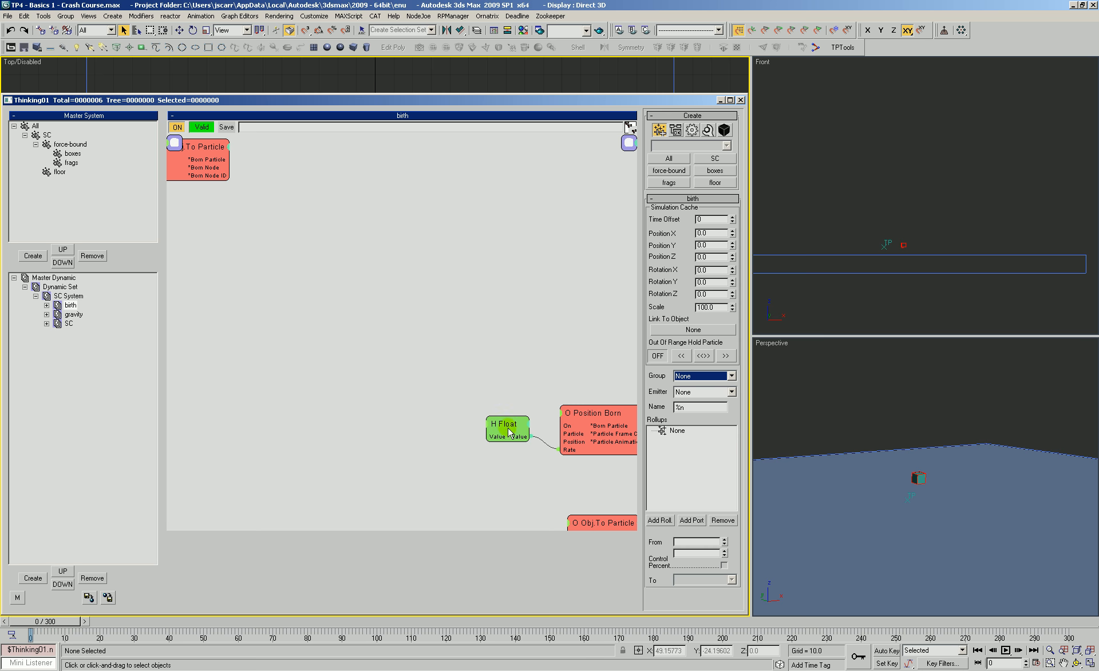
middle_click_drag(456, 356, 380, 324)
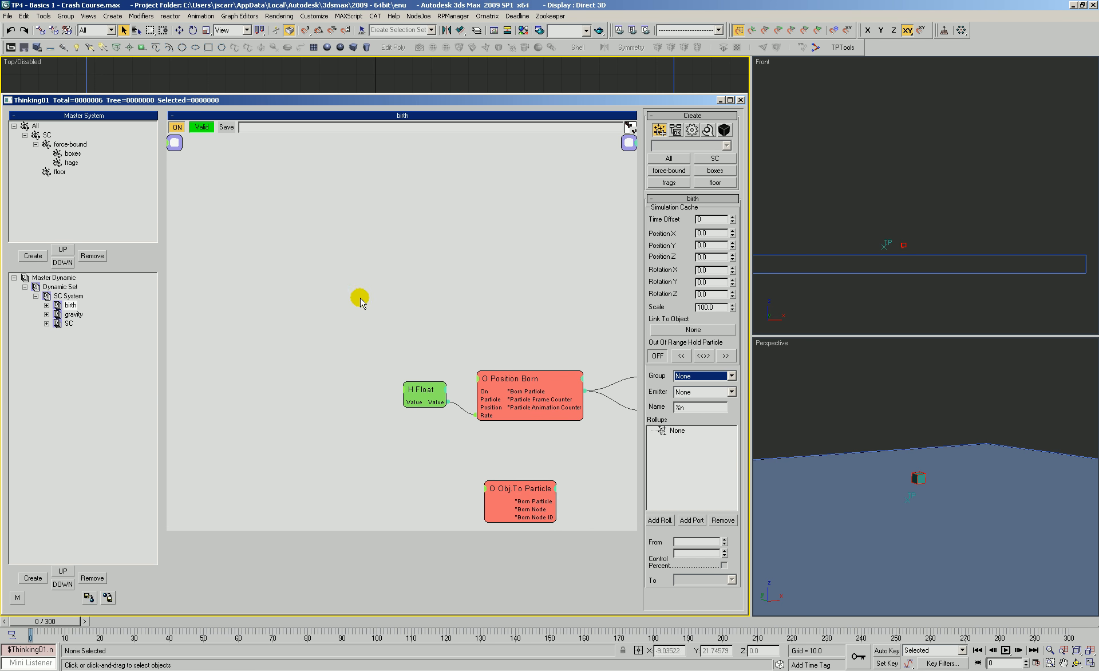
scroll(386, 309, "down", 1)
scroll(360, 309, "up", 1)
scroll(356, 321, "down", 8)
scroll(354, 329, "up", 8)
scroll(355, 312, "down", 8)
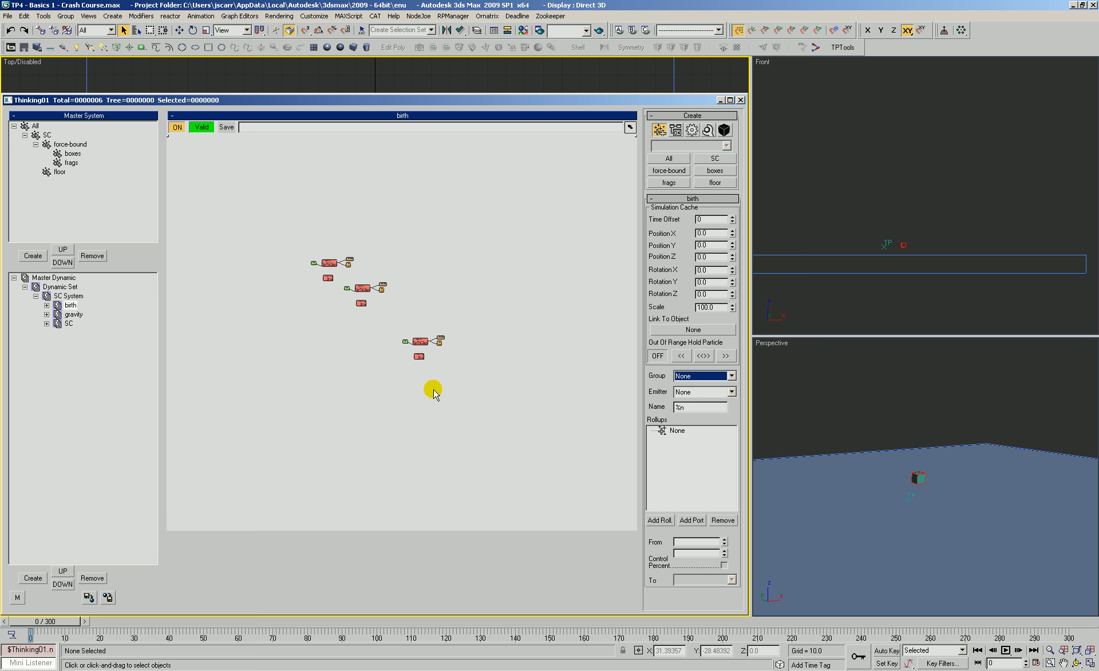
middle_click_drag(269, 412, 191, 407)
middle_click_drag(419, 412, 507, 391)
- Select the farthest pasted node group and move it below the original group, beside the other pasted group
left_click_drag(377, 300, 537, 403)
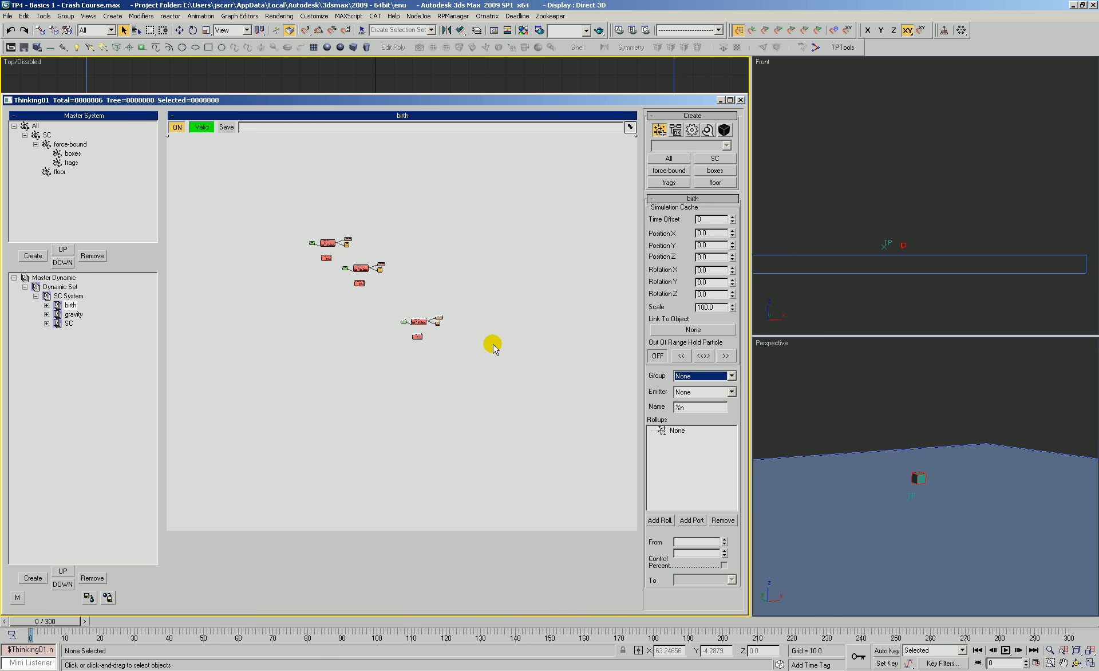
scroll(407, 361, "up", 5)
middle_click_drag(330, 229, 386, 340)
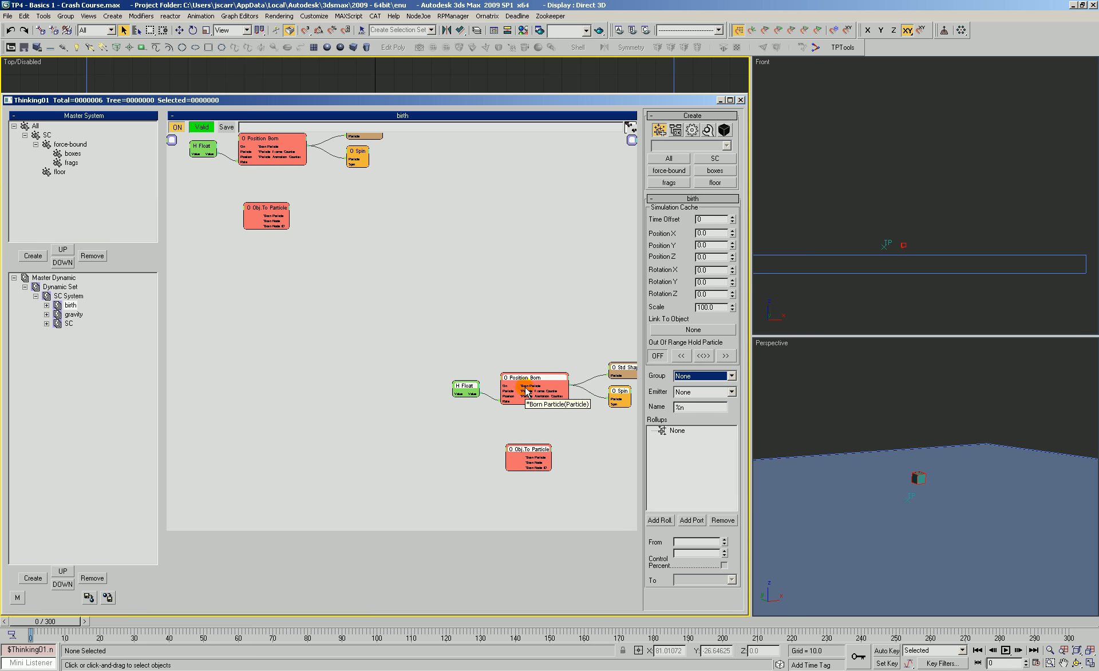
middle_click_drag(488, 341, 433, 324)
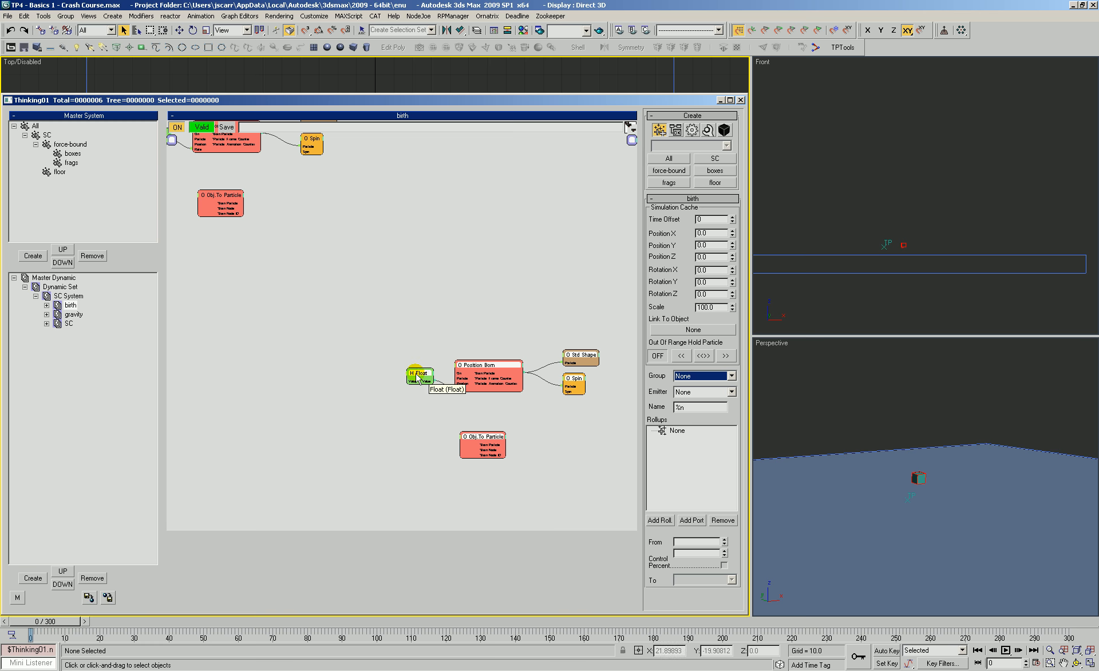
left_click_drag(497, 370, 368, 309)
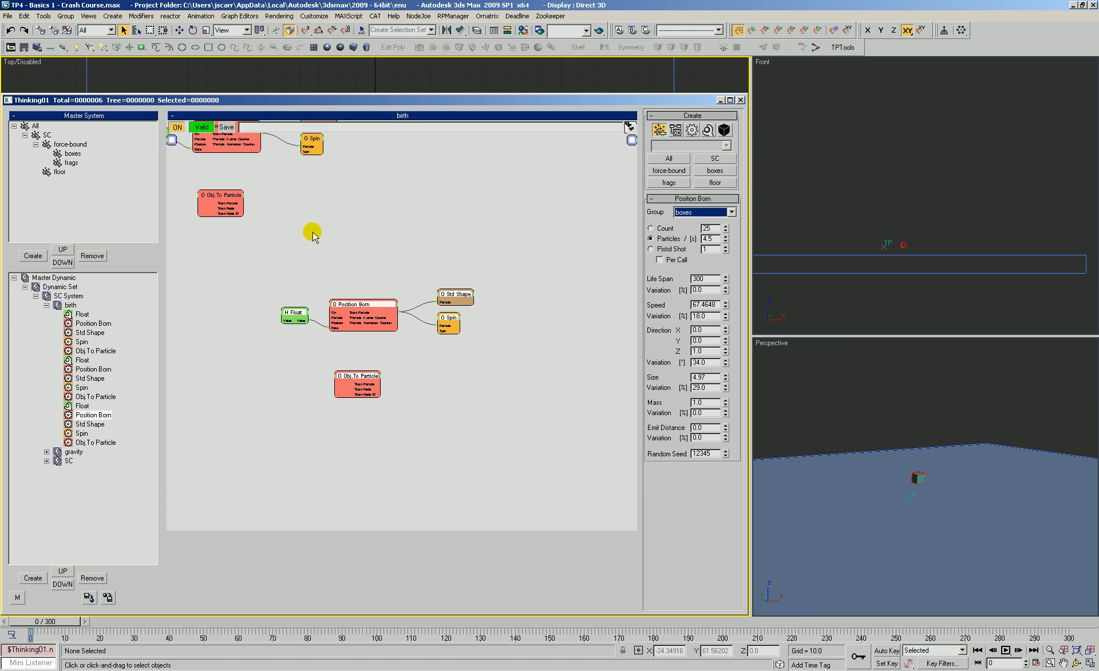
middle_click_drag(319, 231, 469, 285)
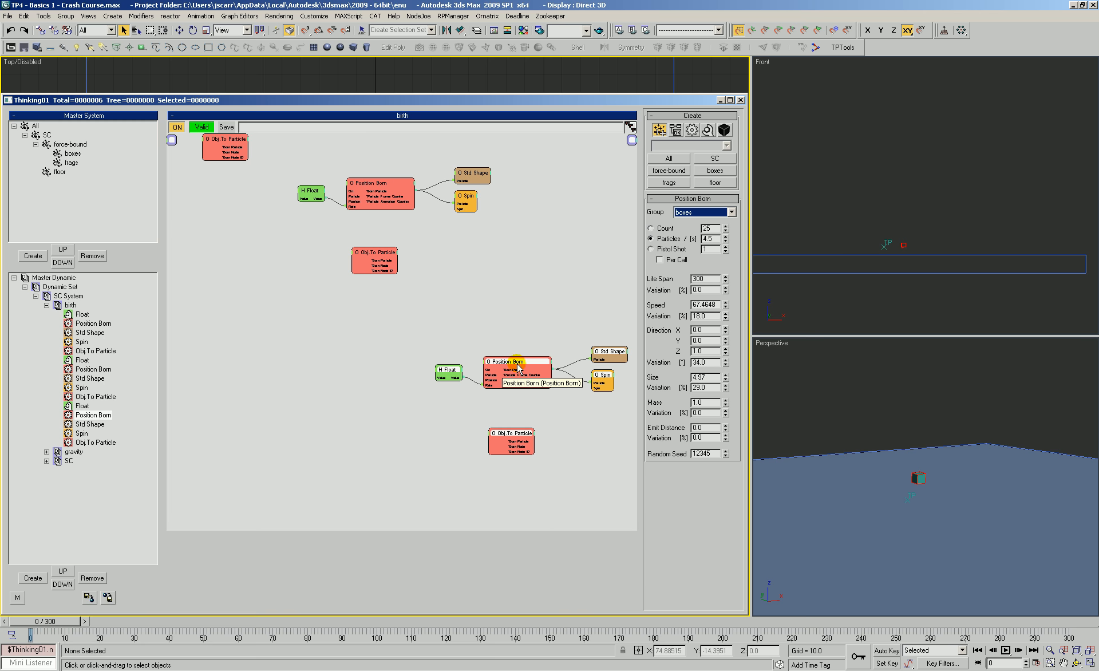
left_click_drag(522, 366, 196, 245)
middle_click_drag(292, 292, 355, 401)
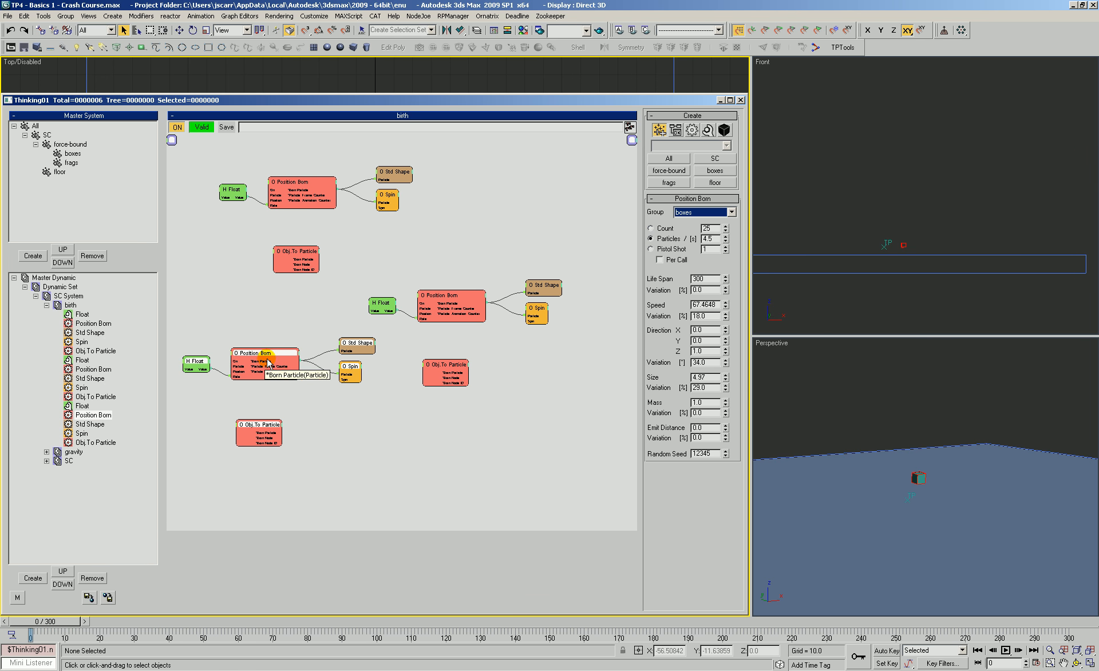
mouse_move(277, 355)
left_mouse_down()
mouse_move(400, 441)
mouse_move(287, 370)
left_mouse_up()
- Compact the lower-left node group by tucking Obj.To Particle under Position Born and closing the gaps, and shift the whole group slightly
left_click(254, 433)
left_click_drag(257, 439, 252, 409)
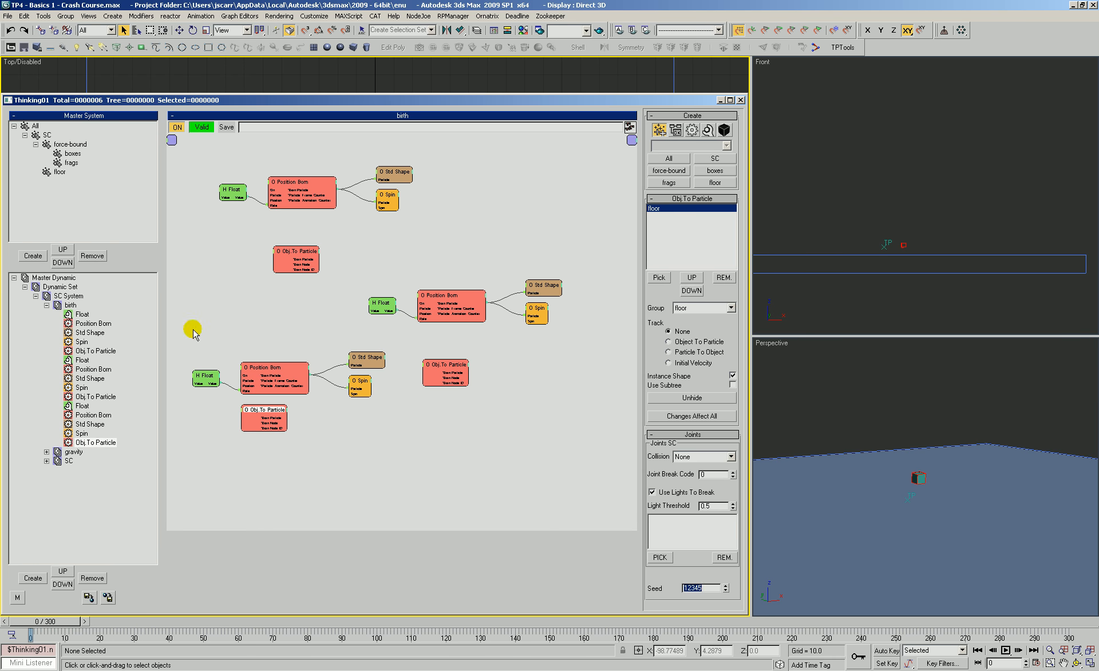
left_click_drag(189, 328, 276, 422)
left_click_drag(264, 372, 245, 392)
left_click(241, 378)
left_click_drag(214, 328, 350, 467)
left_click_drag(369, 360, 356, 339)
- Place the other pasted group's Obj.To Particle node just under its Position Born node and move that whole group up beside the original
left_click(437, 373)
left_click_drag(435, 369, 432, 340)
left_click_drag(379, 273, 562, 358)
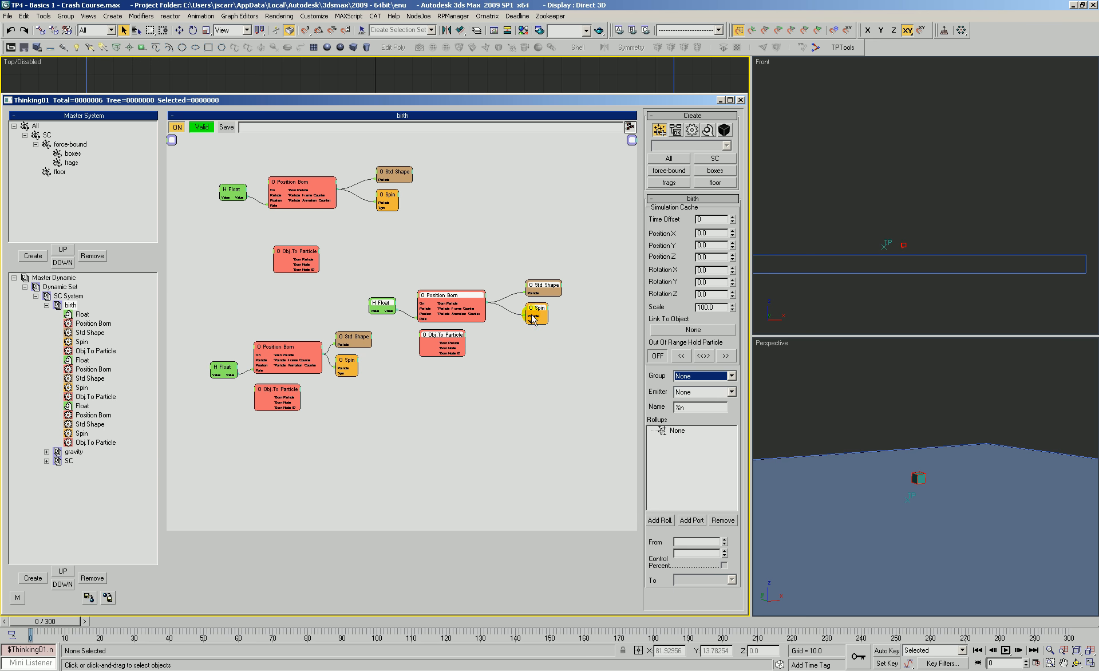
left_click_drag(448, 298, 437, 239)
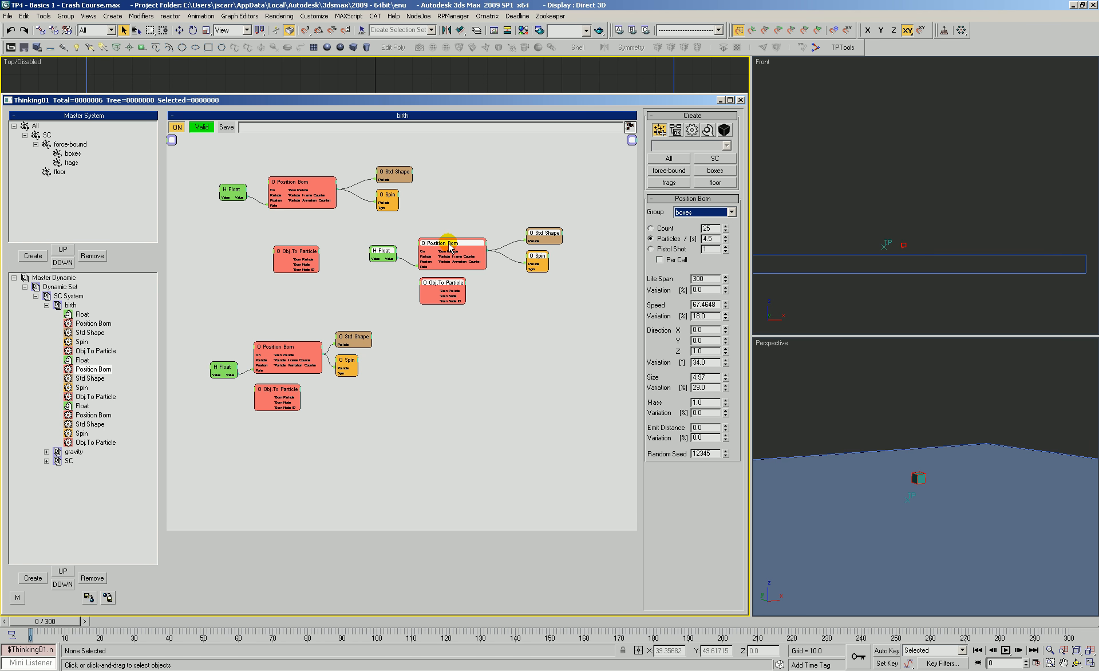
left_click(473, 196)
left_click(407, 232)
left_click_drag(361, 223, 576, 328)
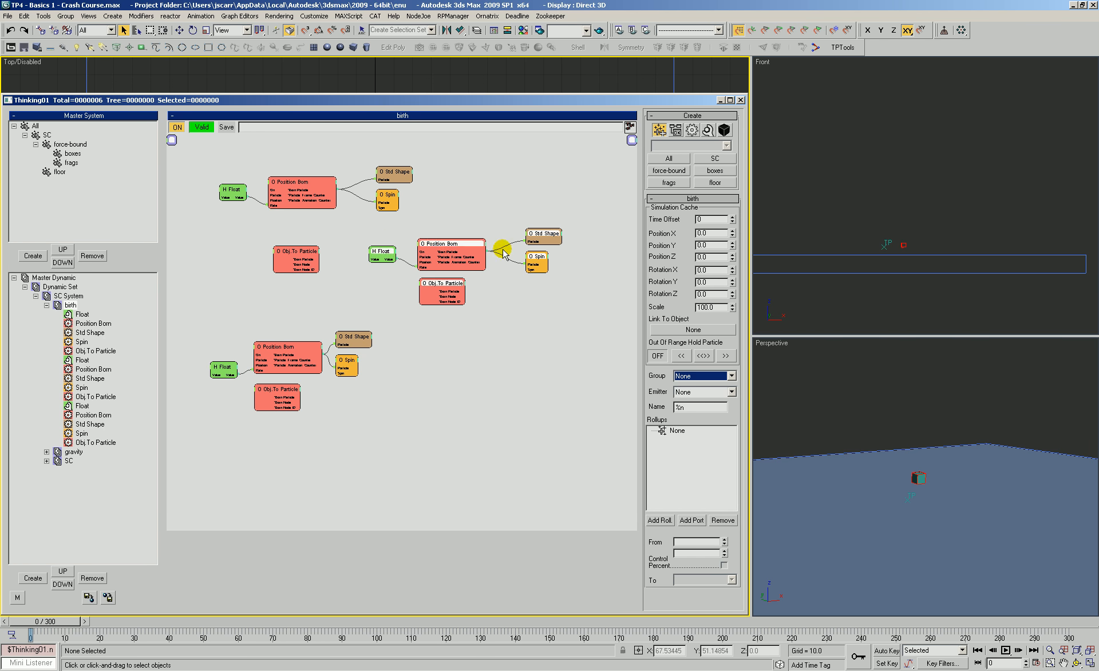
left_click_drag(368, 233, 608, 314)
mouse_move(452, 239)
left_mouse_down()
mouse_move(484, 304)
mouse_move(452, 297)
mouse_move(468, 245)
left_mouse_up()
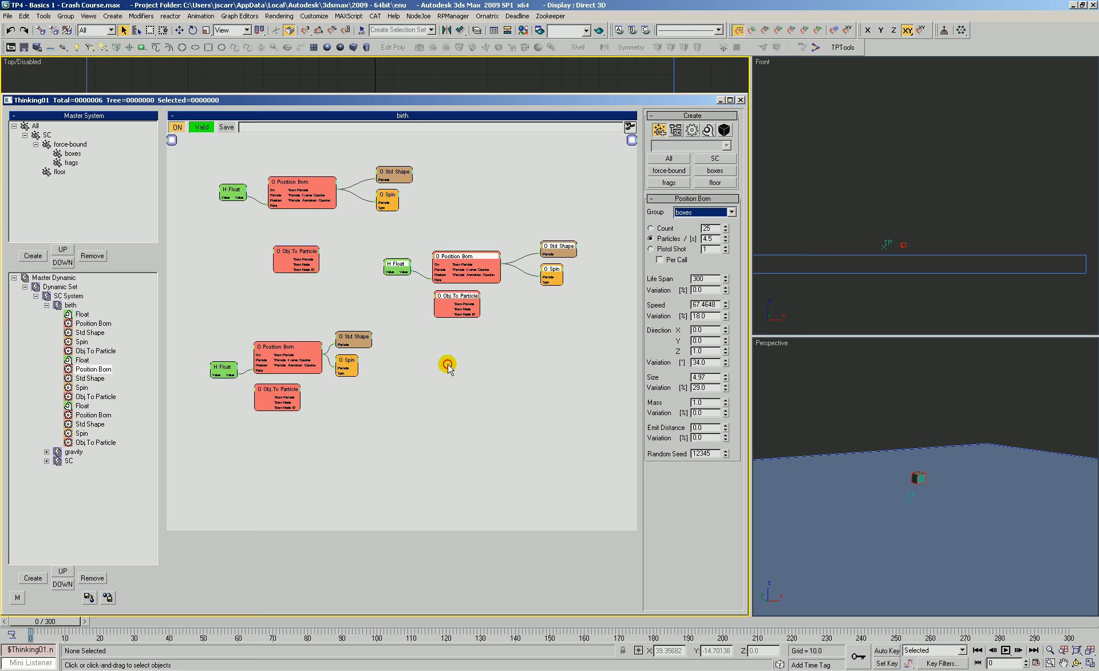
- Duplicate the lower-left group's Obj.To Particle node directly below the original and space the two nodes apart
scroll(447, 383, "down", 5)
scroll(432, 235, "up", 7)
scroll(433, 234, "down", 5)
scroll(441, 213, "up", 5)
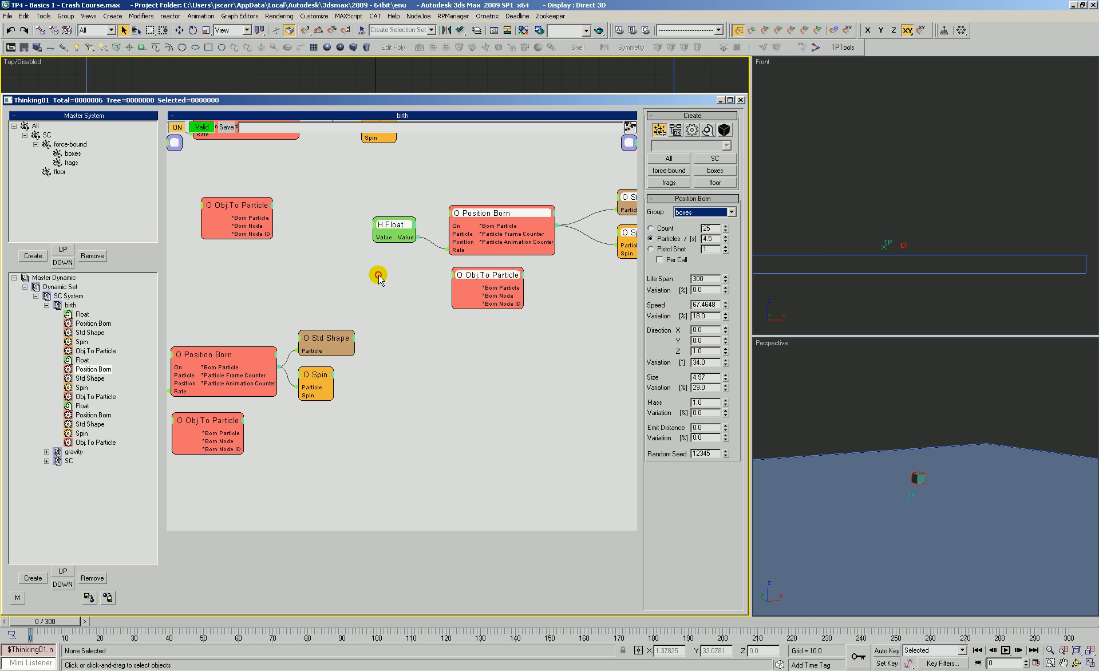
left_click(400, 280)
middle_click_drag(373, 277, 410, 189)
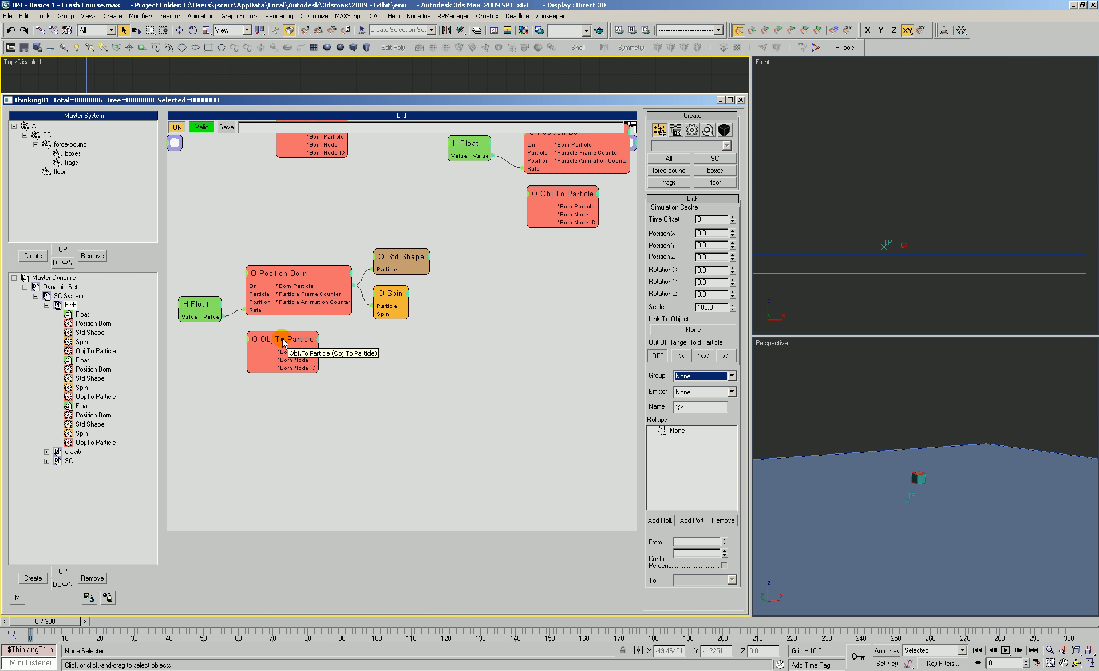
left_click_drag(274, 340, 315, 408, "shift")
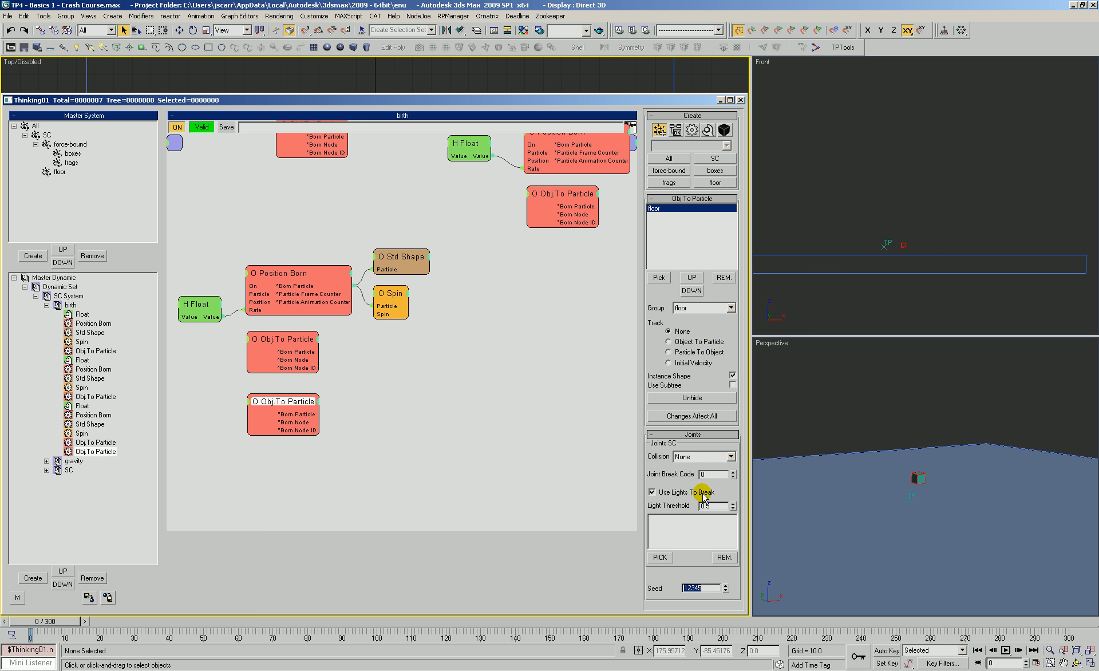
left_click_drag(289, 340, 289, 346)
left_click_drag(280, 397, 283, 406)
left_click(437, 308)
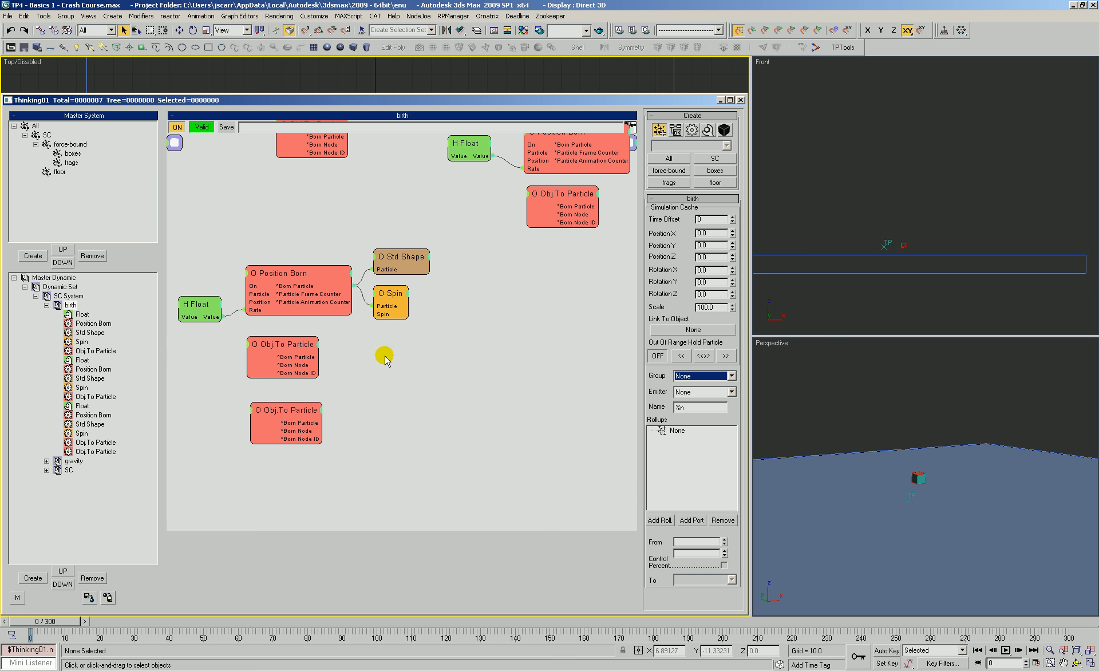
- Add a ShapeCollision SC Joint Data operator beside the Obj.To Particle nodes, keeping its Collision option at None
right_click(350, 348)
mouse_move(395, 372)
mouse_move(469, 460)
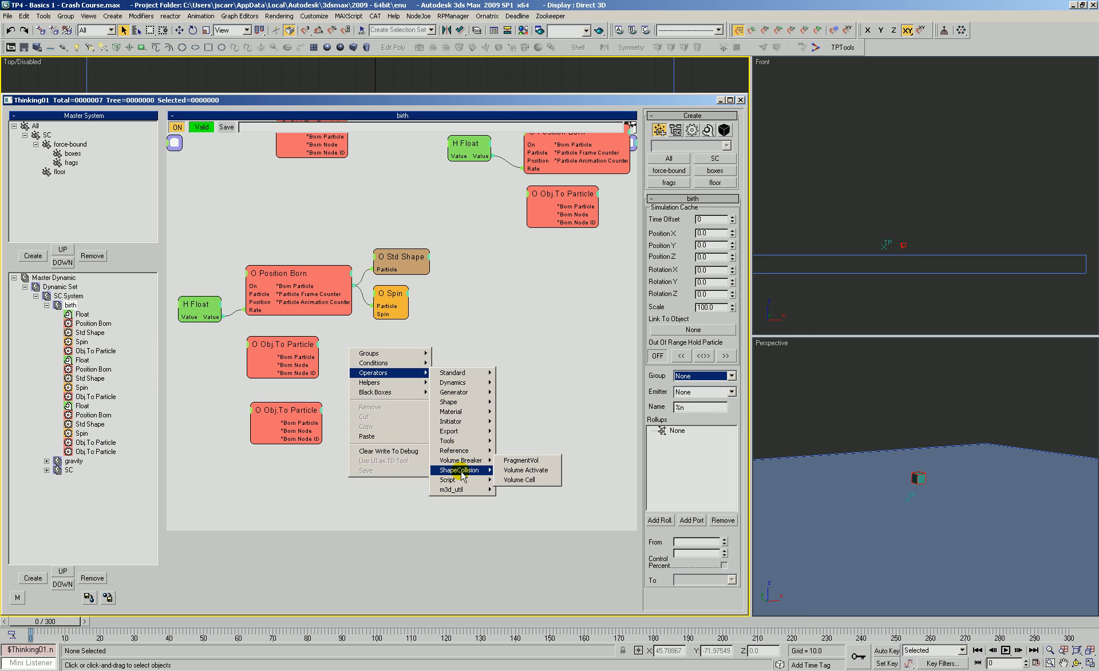
left_click(535, 499)
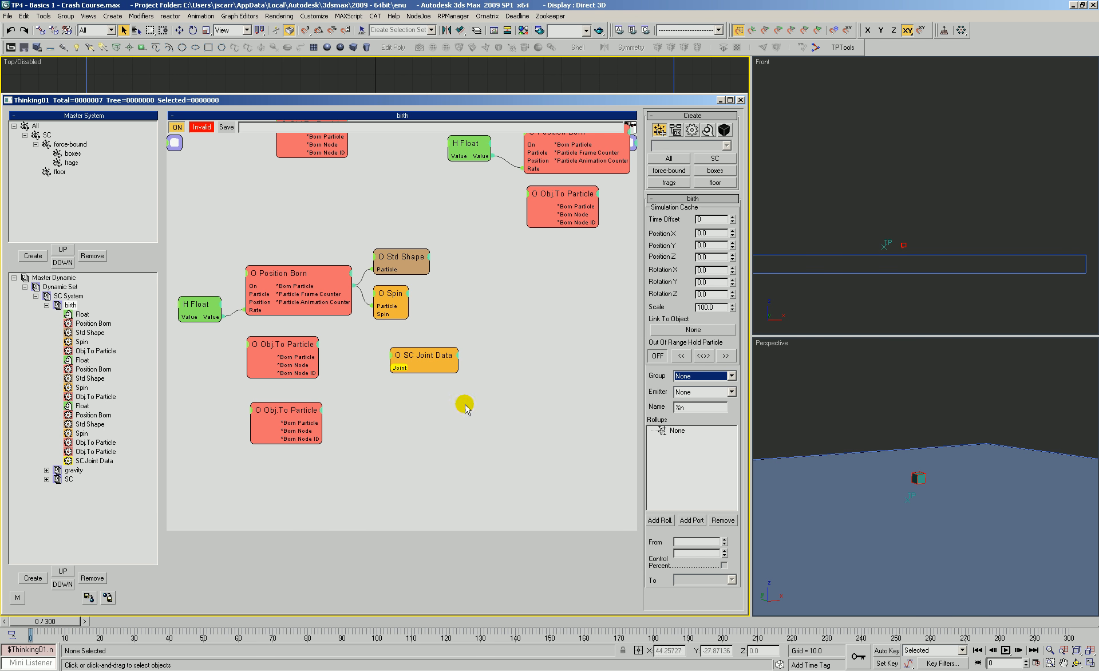
left_click(424, 368)
left_click(687, 209)
left_click(685, 226)
- Duplicate the SC Joint Data node below the original, then remove both SC Joint Data nodes from the birth graph
left_click_drag(426, 361, 434, 405, "shift")
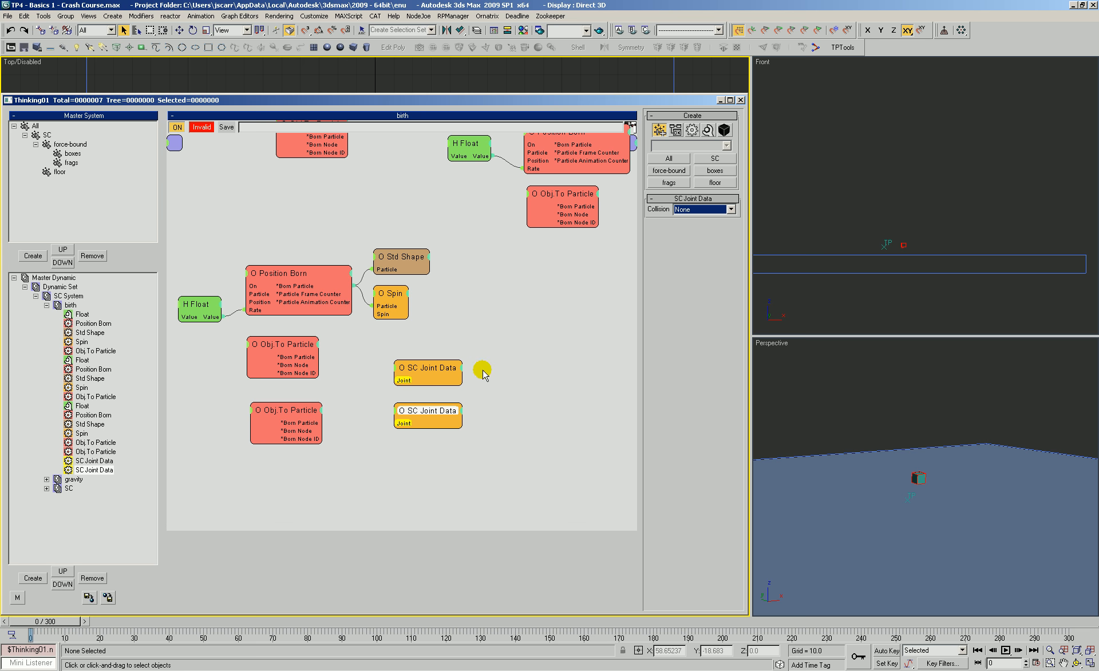
left_click_drag(503, 344, 382, 461)
right_click(461, 309)
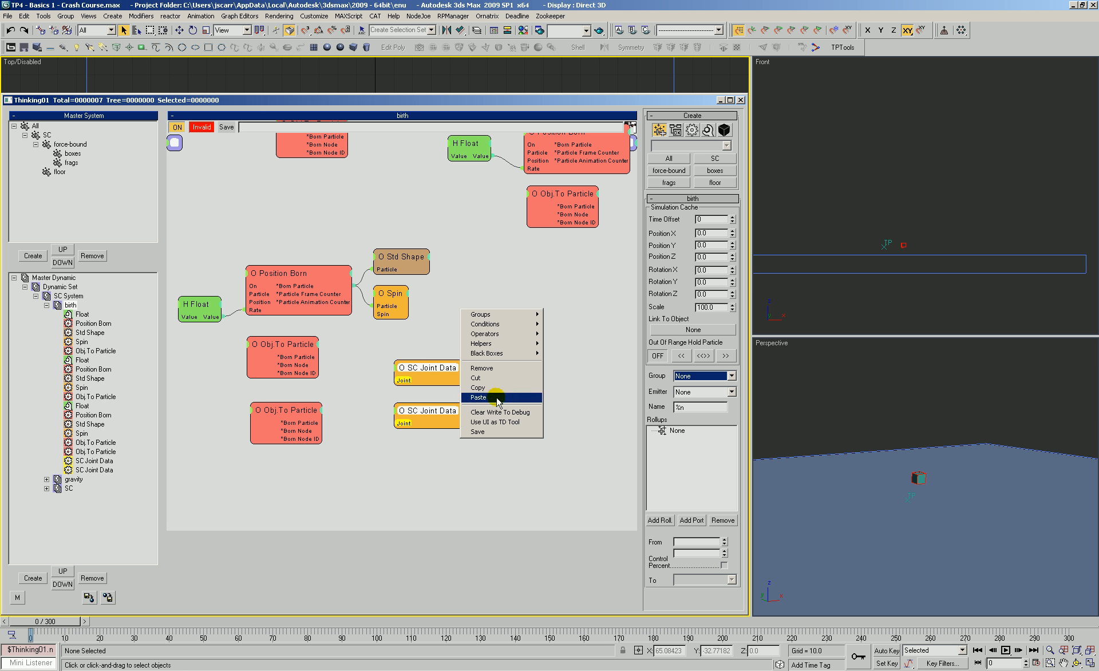
left_click(480, 368)
- Examine the graph's node categories, Groups, Conditions, Operators, Helpers and Black Boxes, and the group entries offered for insertion
middle_click_drag(454, 344, 393, 371)
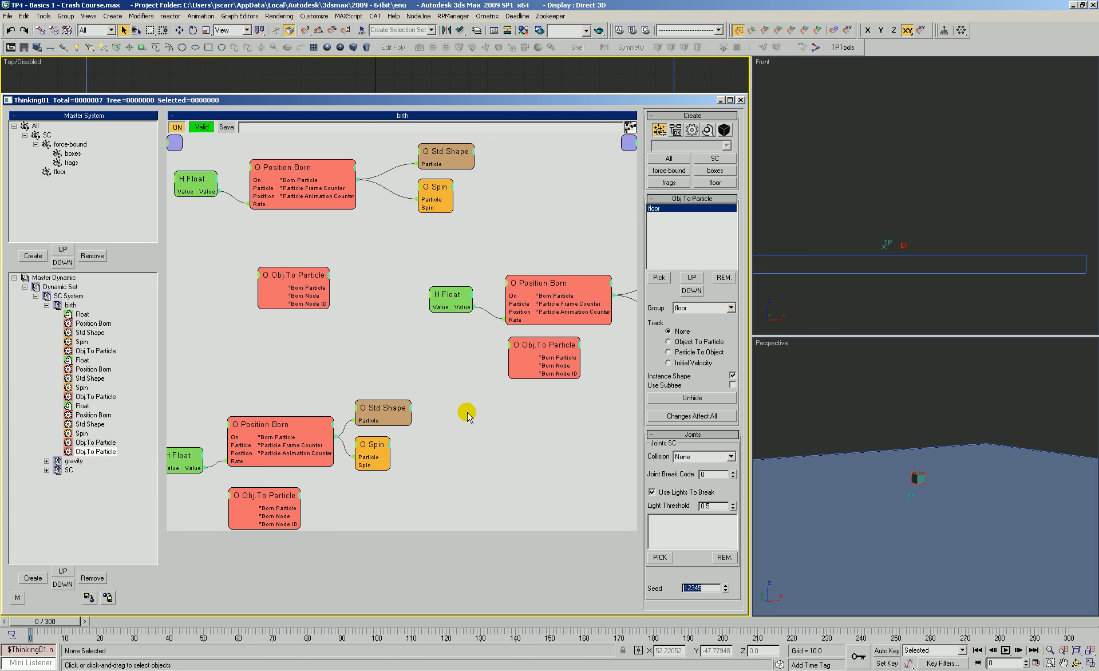
middle_click_drag(484, 426, 486, 450, "ctrl+alt")
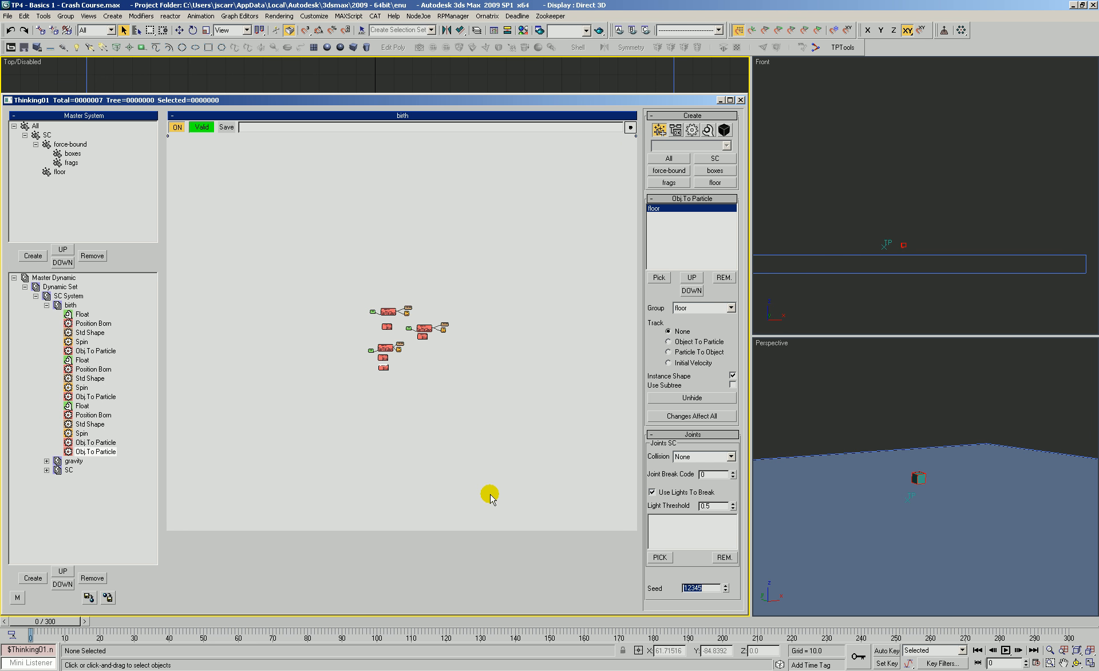
middle_click_drag(315, 385, 464, 384)
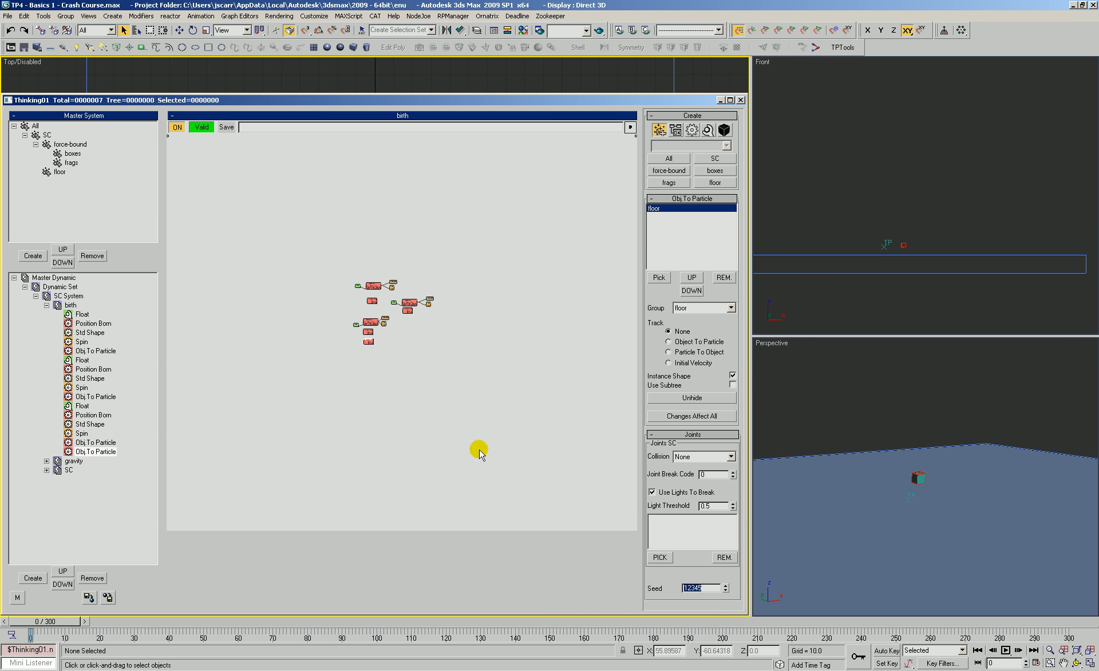
scroll(414, 372, "up", 3)
scroll(413, 362, "down", 1)
right_click(422, 323)
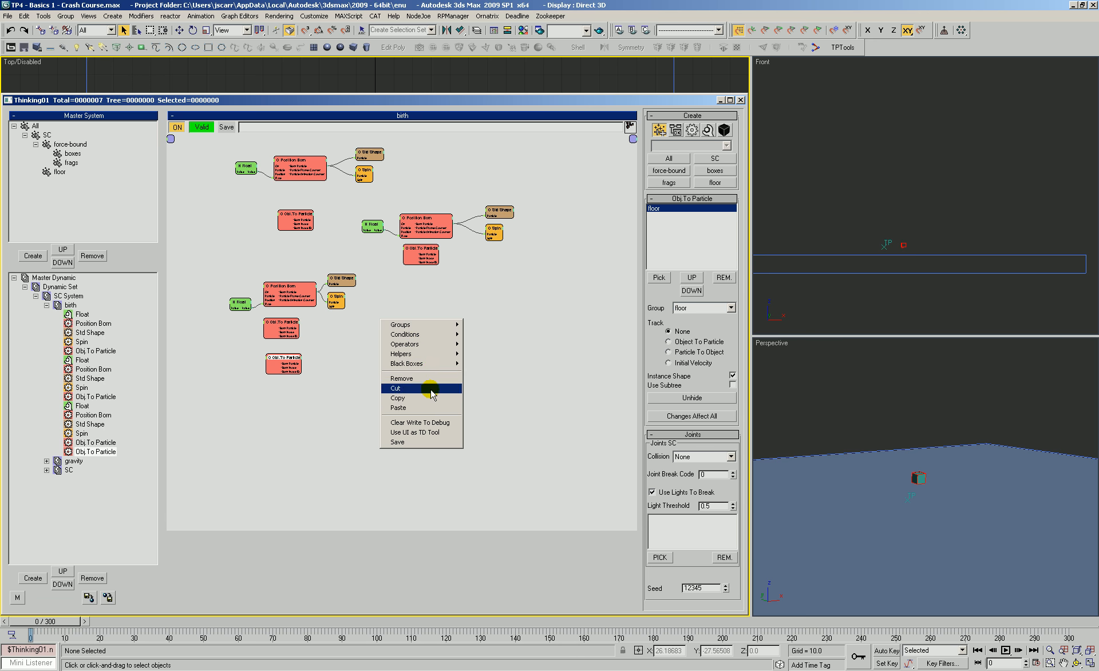
left_click(450, 281)
middle_click_drag(424, 288, 412, 318)
right_click(396, 343)
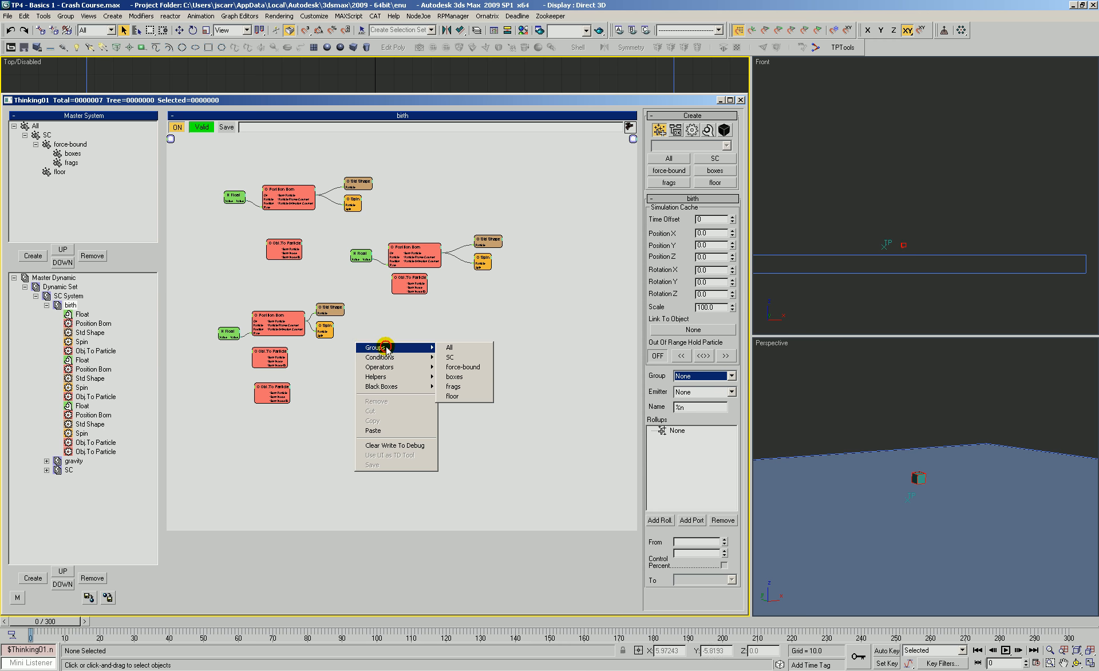
mouse_move(384, 381)
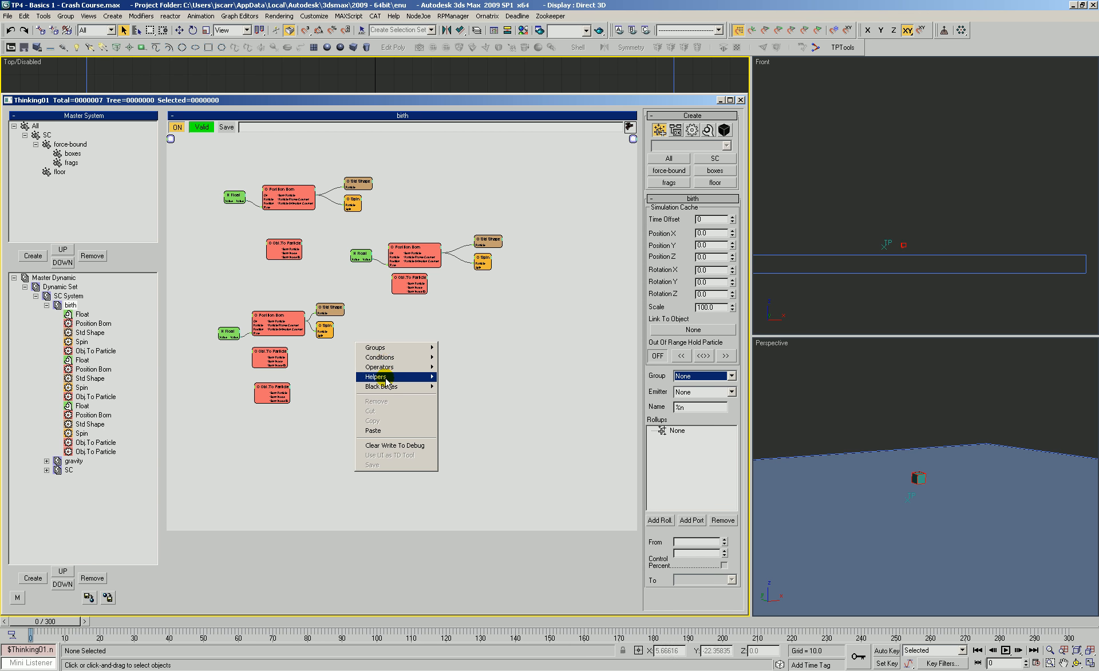
mouse_move(401, 348)
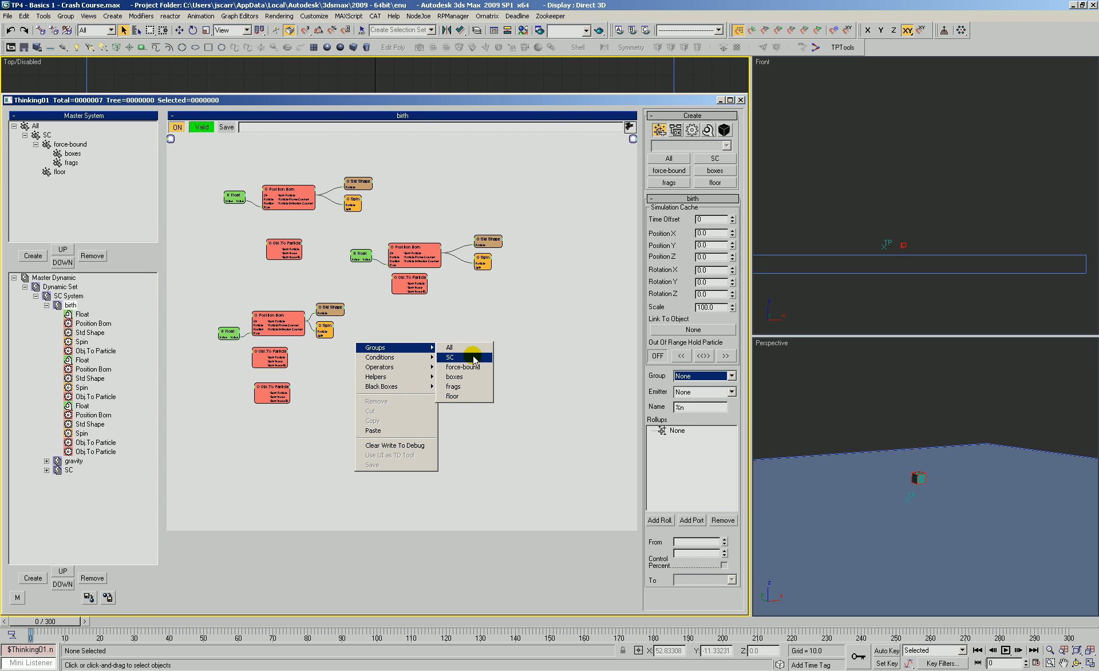
left_click(687, 139)
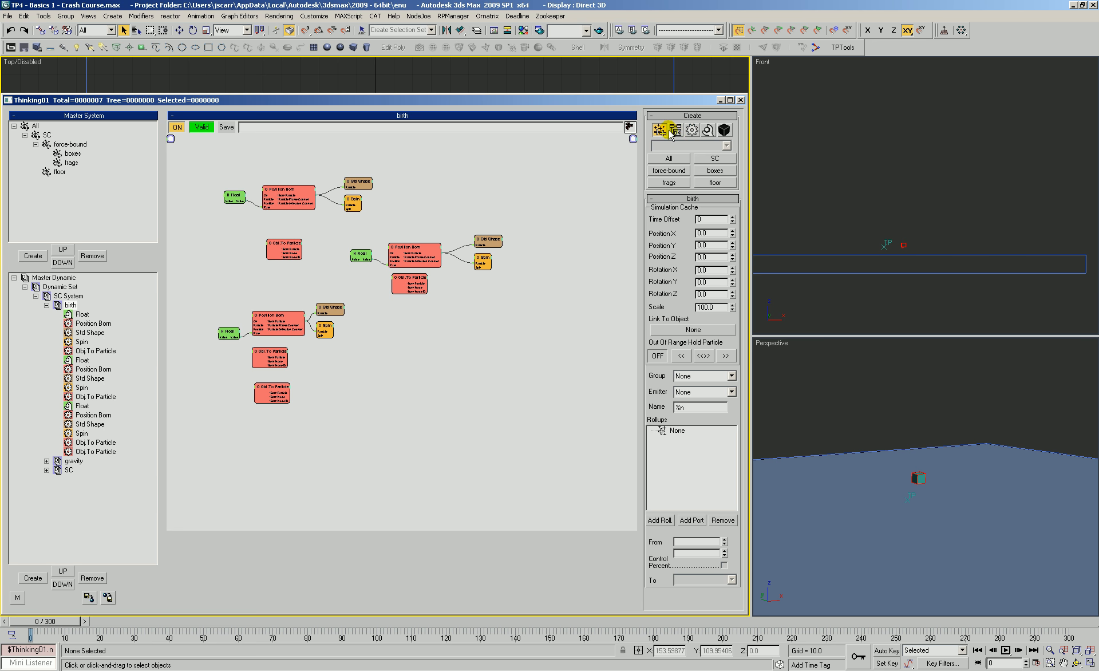
right_click(348, 342)
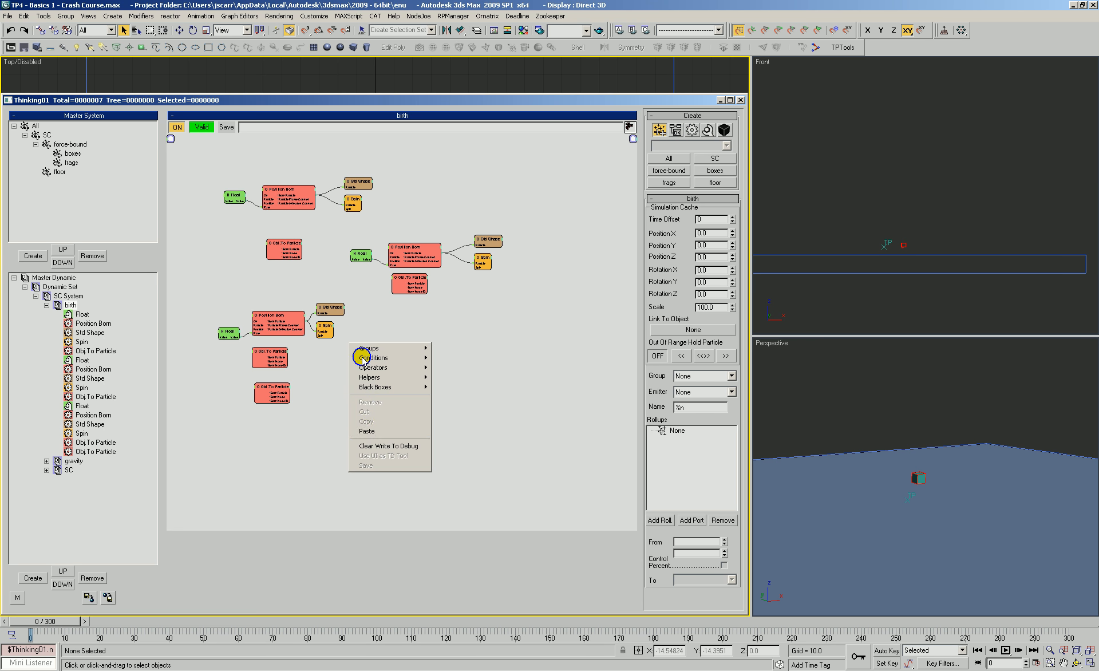
- Remove the entire lower-left node group, including both of its Obj.To Particle nodes, from the birth graph
left_click(269, 332)
left_click_drag(207, 294, 377, 475)
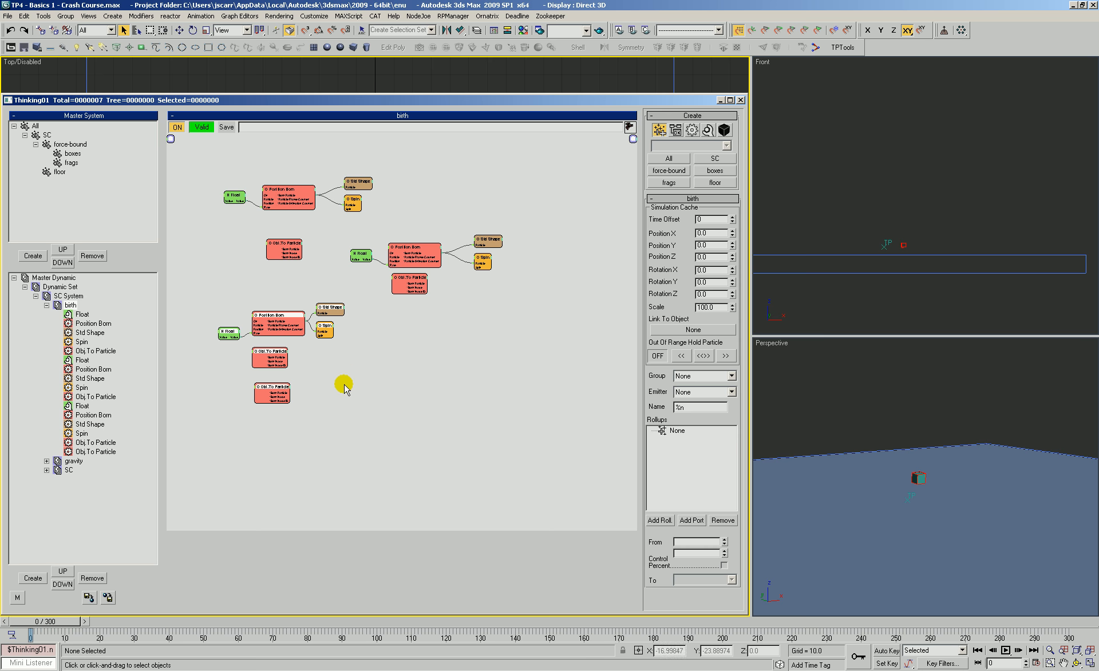
right_click(394, 356)
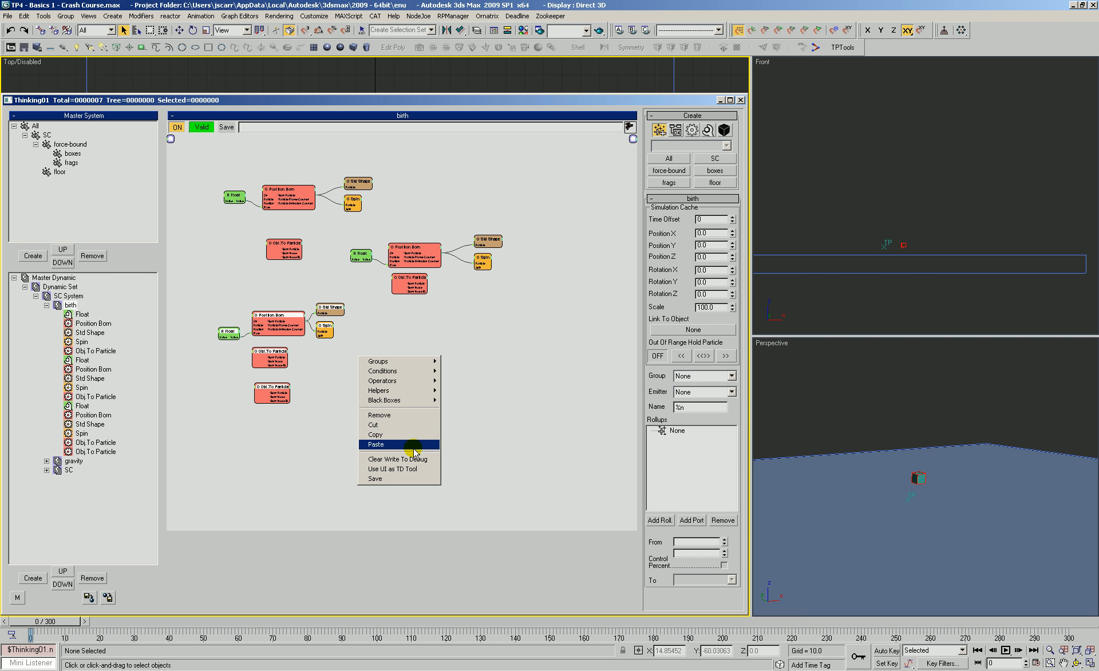
left_click(391, 421)
- Cut the remaining copied node group out of the birth set and paste it into the gravity dynamic set
left_click_drag(351, 223, 545, 331)
right_click(411, 330)
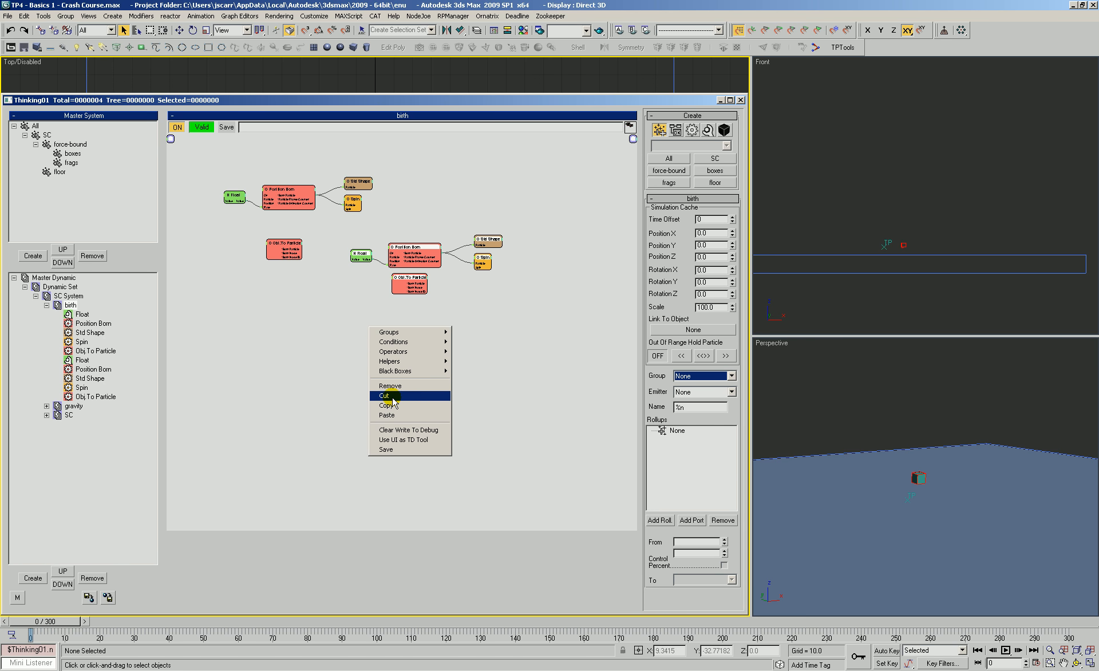
left_click(394, 400)
left_click(75, 361)
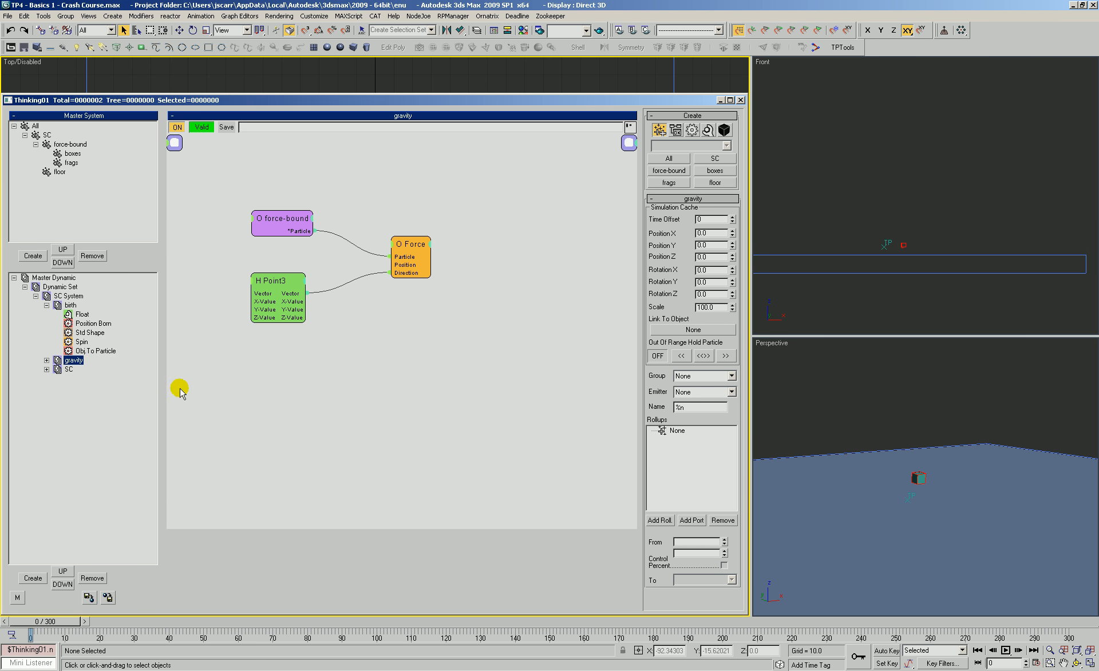
right_click(324, 357)
left_click(351, 445)
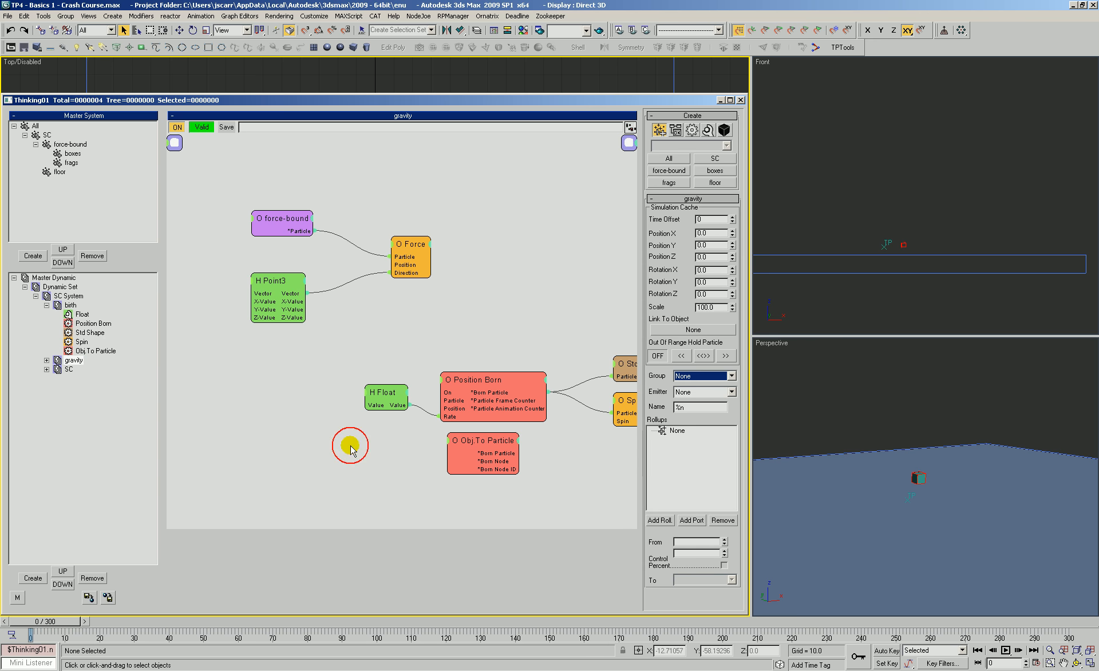
- Cut the whole pasted Position Born node group out of the gravity graph, keeping its force-bound, Point3 and Force nodes
middle_click_drag(441, 329, 376, 276)
left_click_drag(273, 281, 600, 496)
right_click(200, 386)
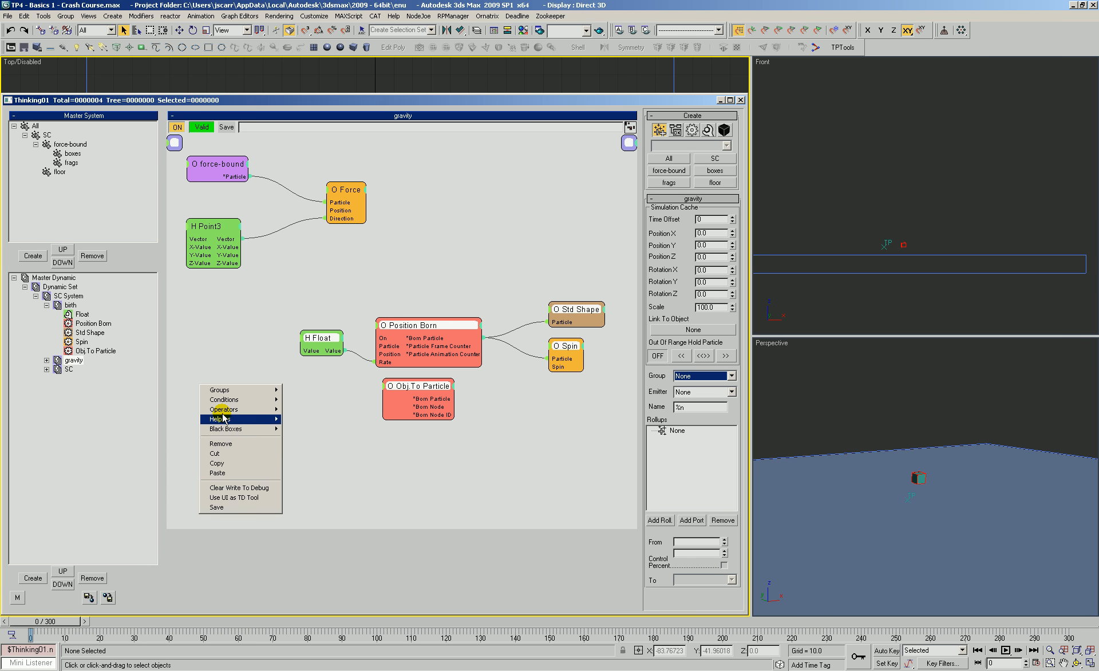
left_click(219, 454)
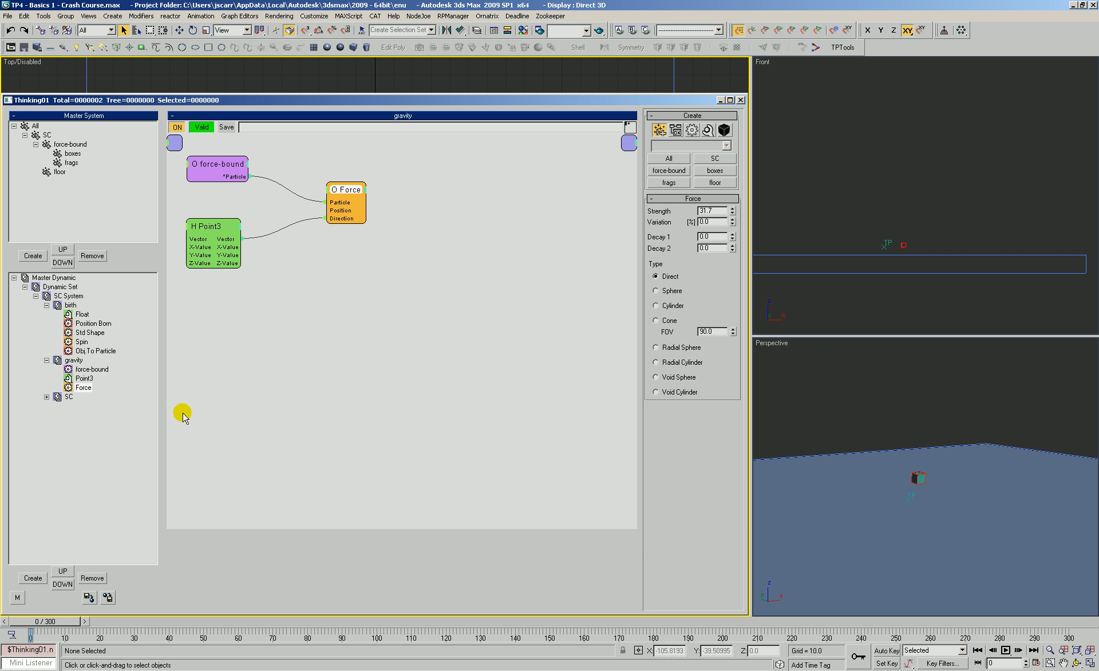
- In the birth set, enable Write to Debug Log on Position Born's Born Particle and Position ports and on Spin's Particle port
left_click(70, 305)
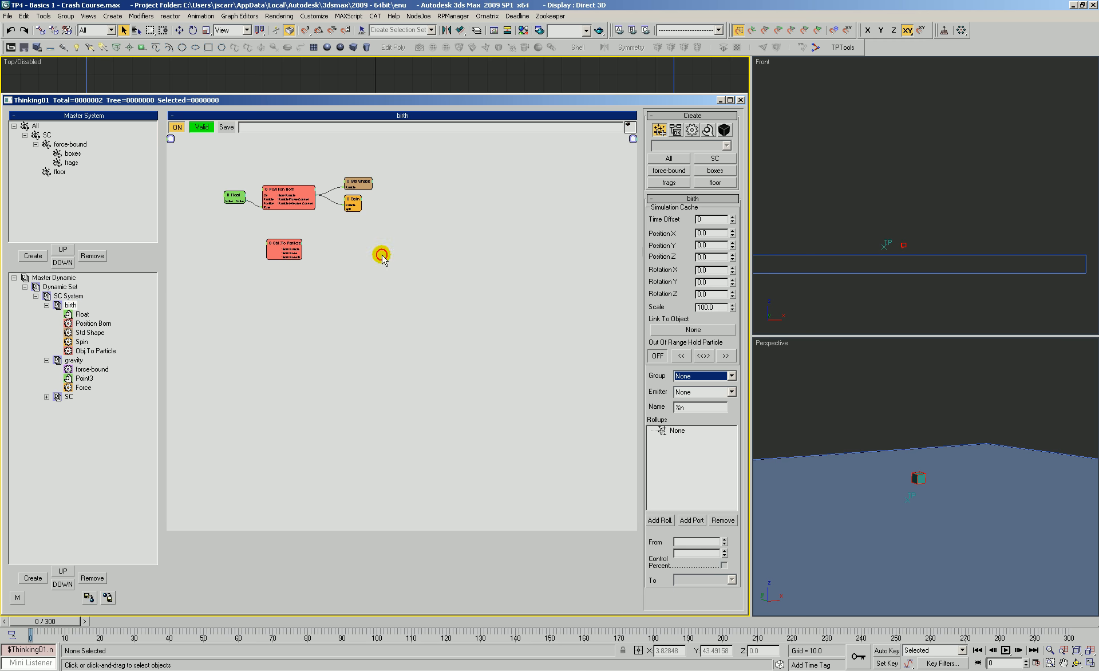
right_click(377, 300)
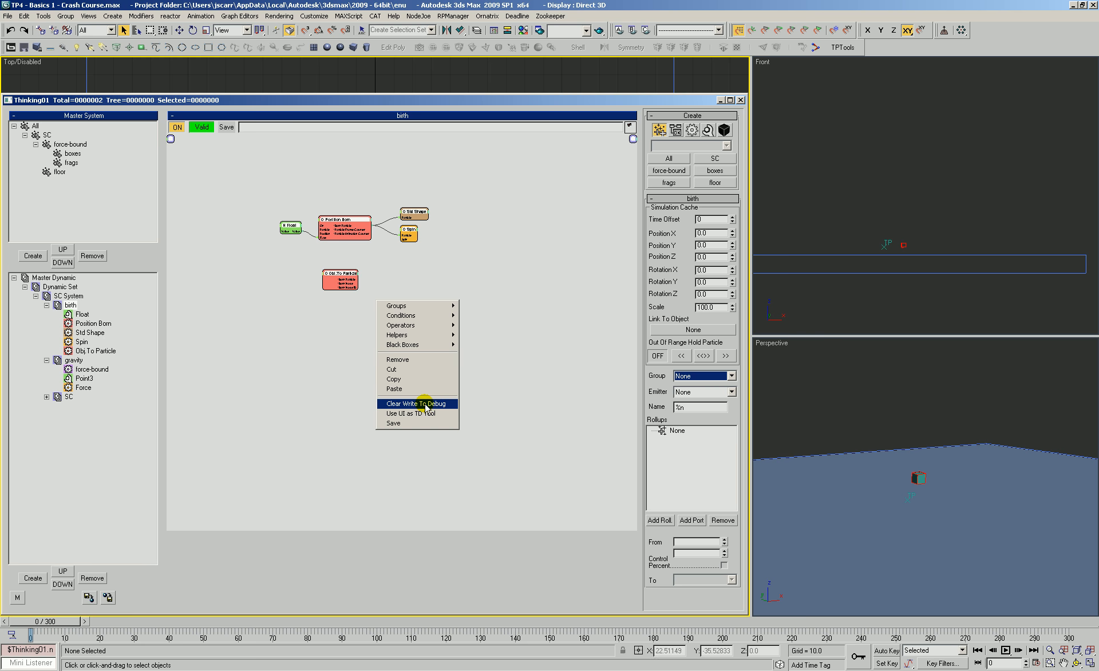
left_click(313, 344)
scroll(421, 277, "up", 2)
scroll(400, 235, "down", 1)
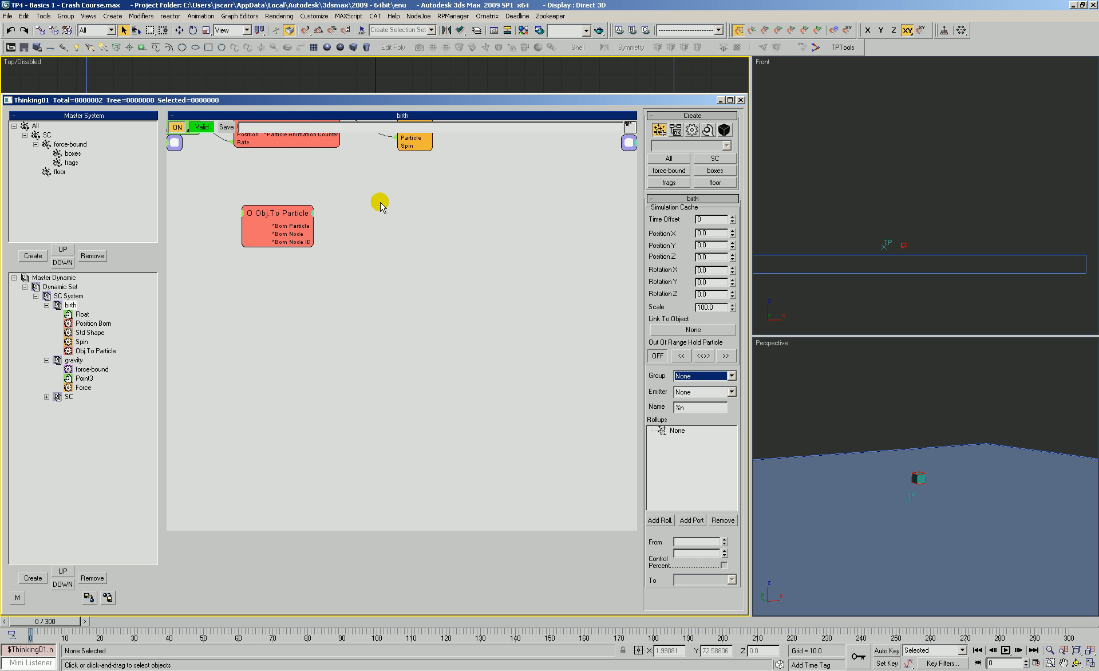
middle_click_drag(341, 160, 378, 309)
right_click(342, 267)
left_click(342, 280)
right_click(284, 283)
left_click(279, 294)
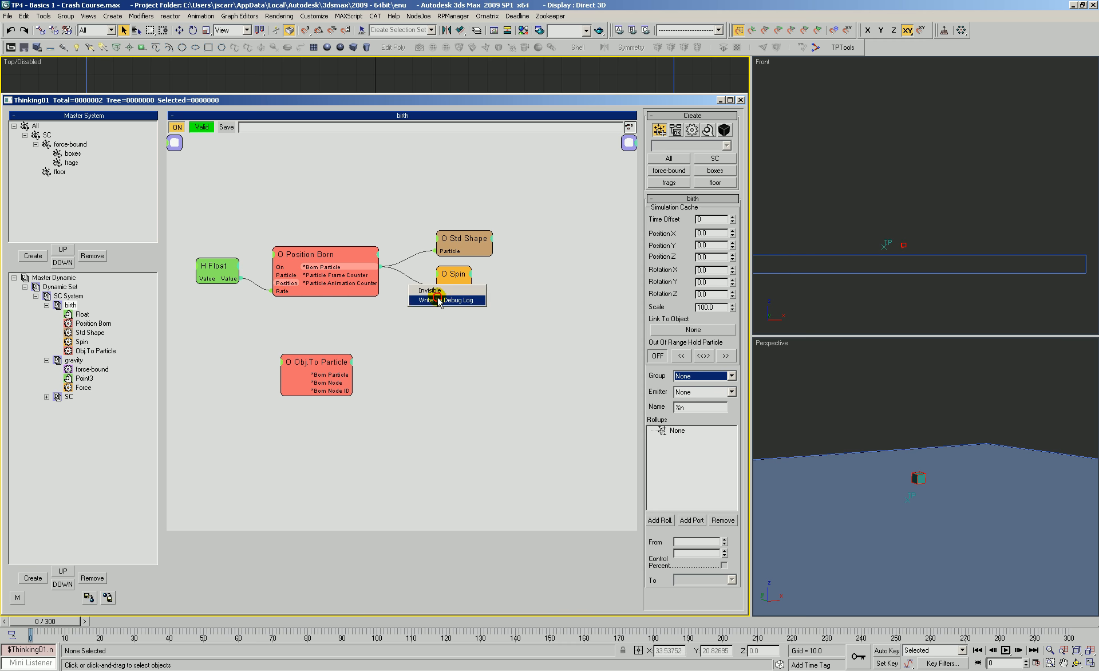
- Enable Write to Debug Log on the Vector output of the Point3 node in the gravity set
left_click(84, 378)
right_click(191, 241)
left_click(228, 256)
left_click(269, 285)
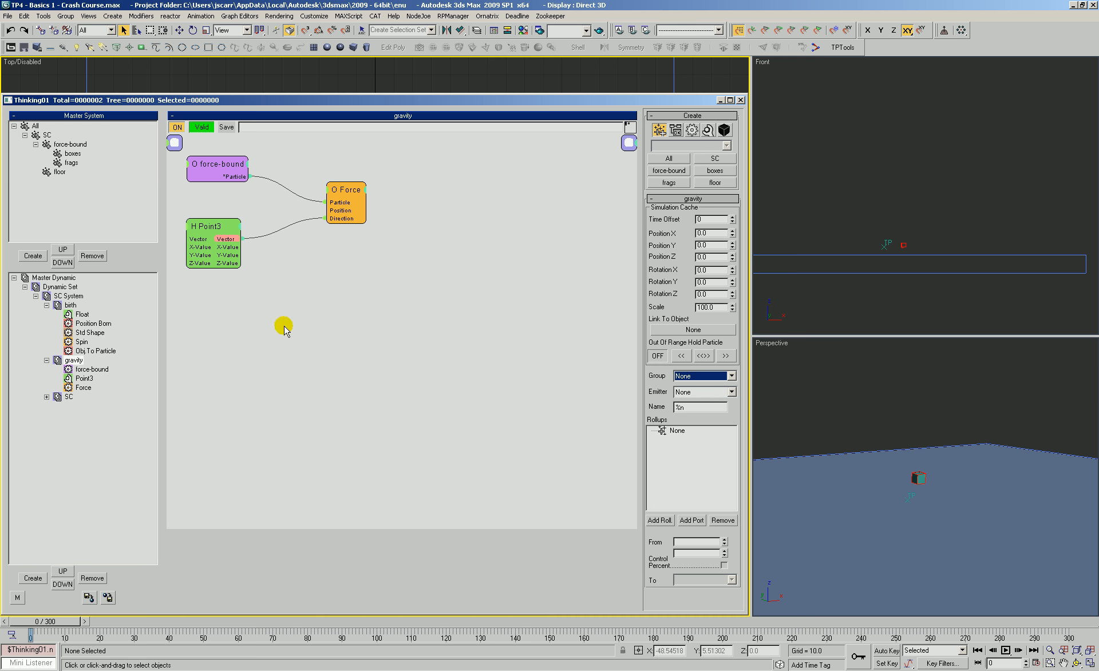
left_click_drag(326, 315, 358, 346)
- Show the Thinking Particles Debug Log from the Master Dynamic settings and scrub the first frames of the timeline to fill it
left_click(55, 277)
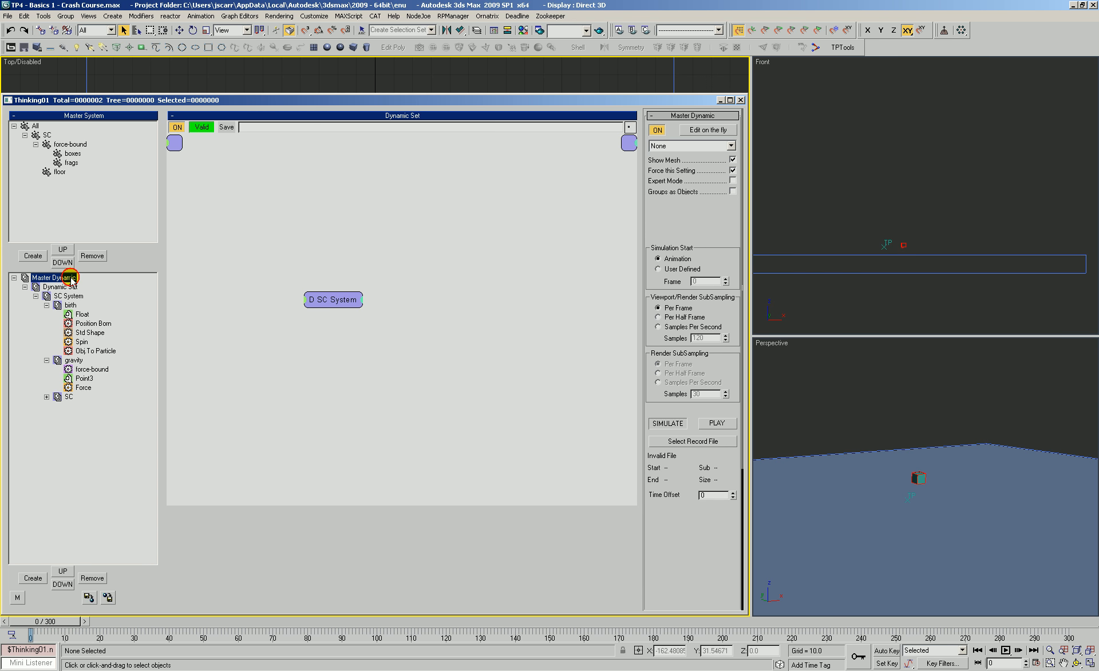
left_click(732, 204)
mouse_move(51, 621)
left_mouse_down()
mouse_move(63, 621)
mouse_move(44, 618)
left_mouse_up()
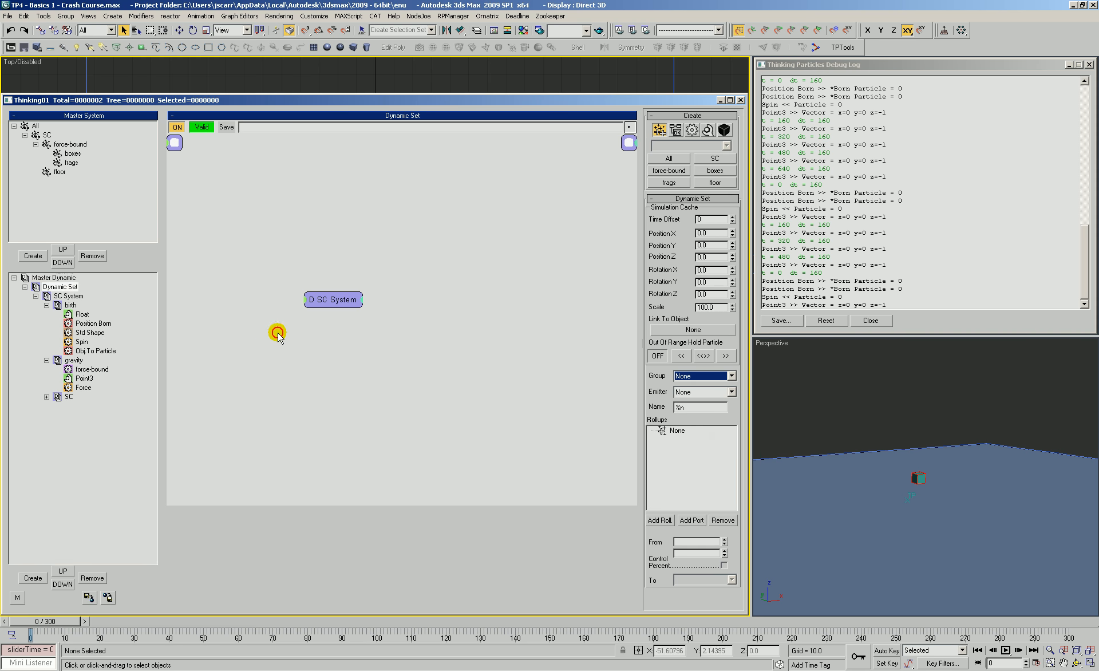
- Clear all Write to Debug flags from the birth set and scrub the timeline to check the log output
left_click(95, 350)
right_click(510, 329)
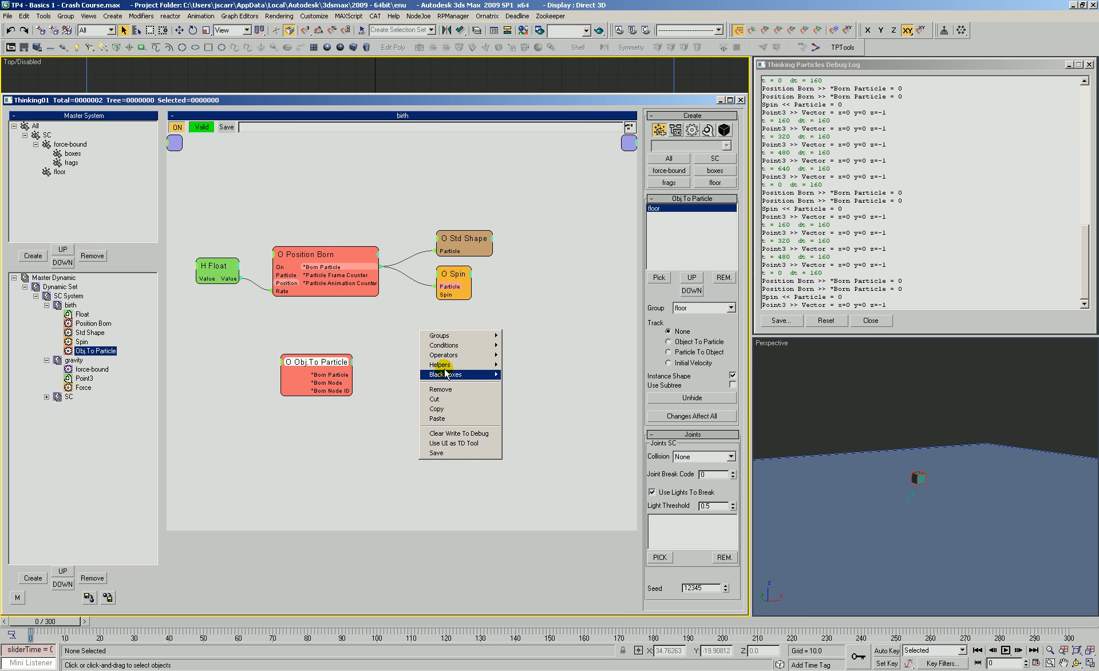
left_click(459, 434)
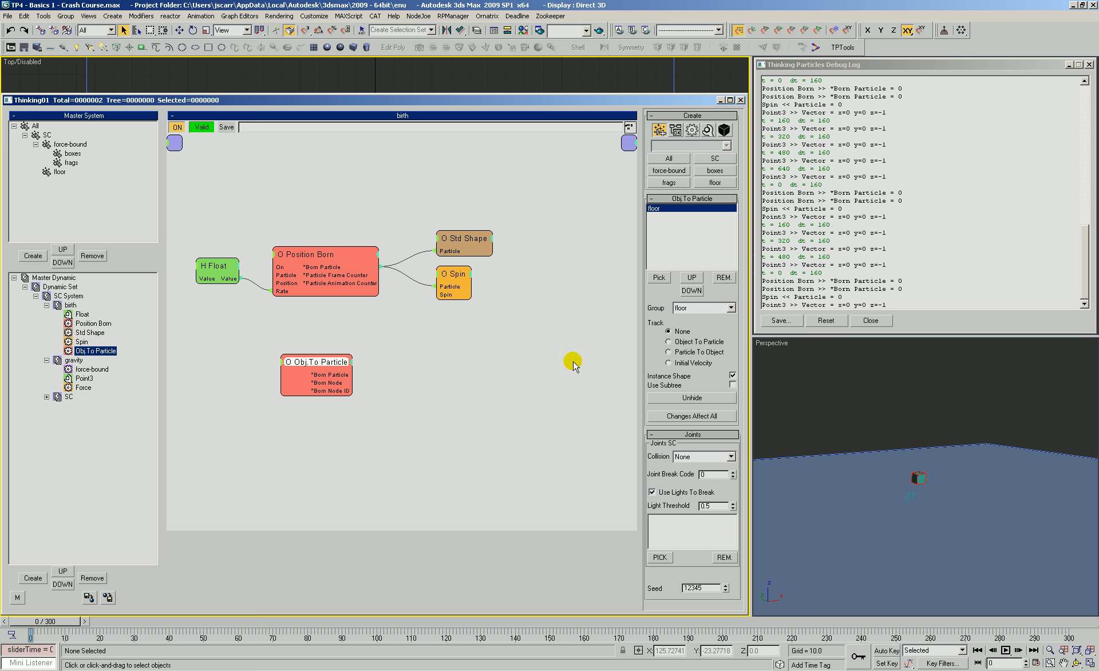
left_click_drag(65, 625, 29, 608)
left_click(455, 352)
right_click(456, 352)
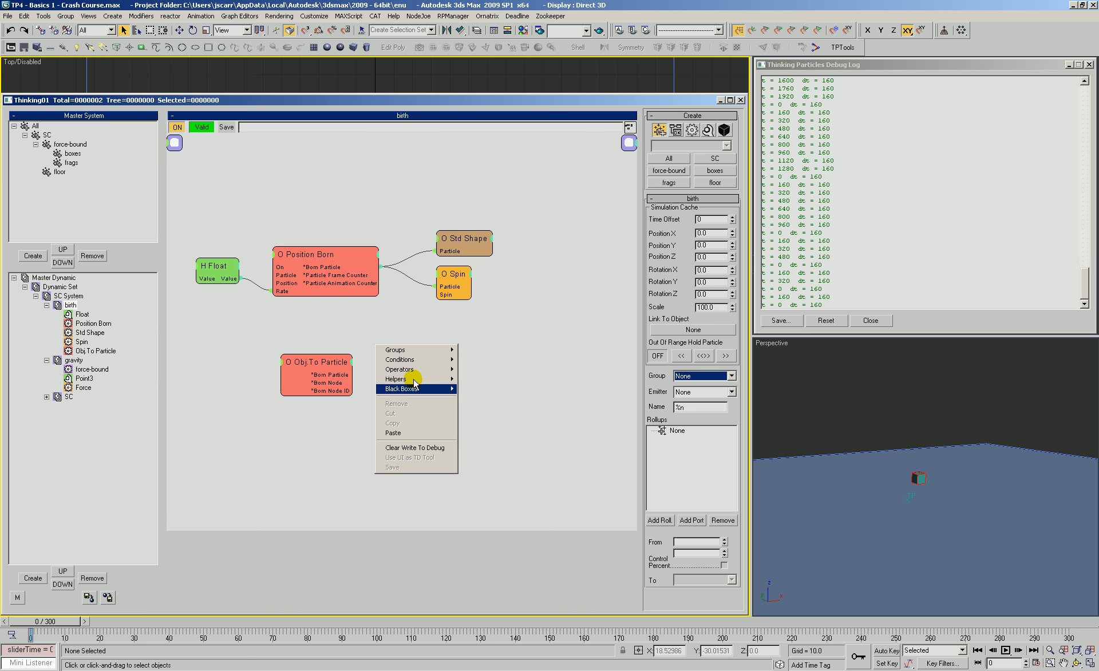
left_click(511, 424)
left_click_drag(213, 204, 470, 370)
right_click(420, 387)
left_click(546, 354)
- Set the Obj.To Particle node to use its UI as a TD Tool
left_click(359, 371)
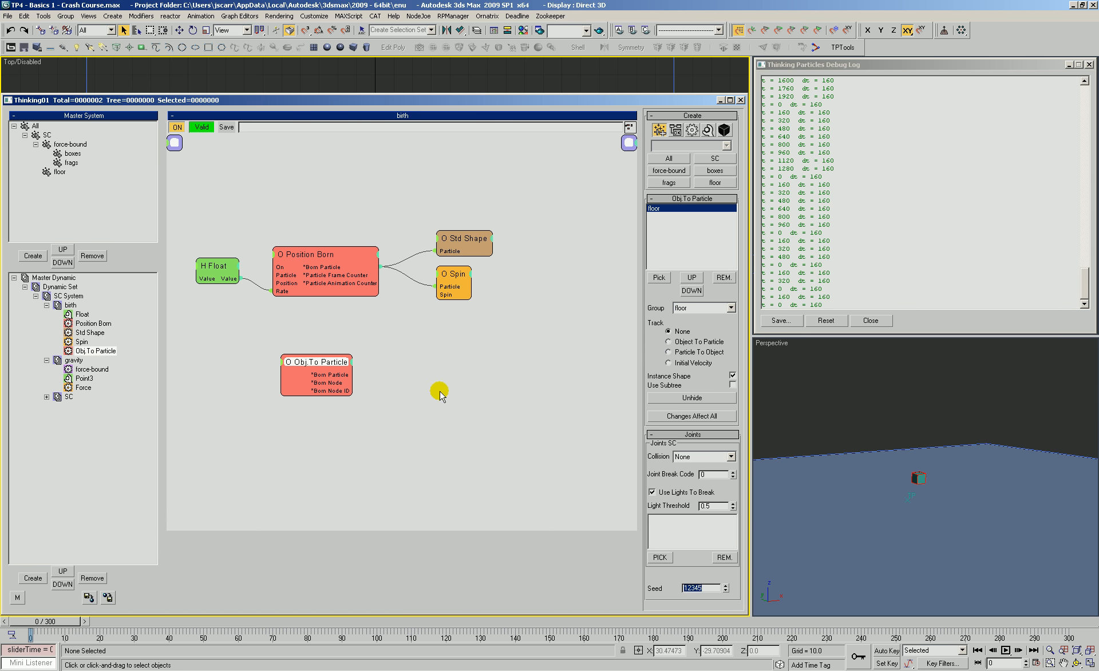
right_click(415, 383)
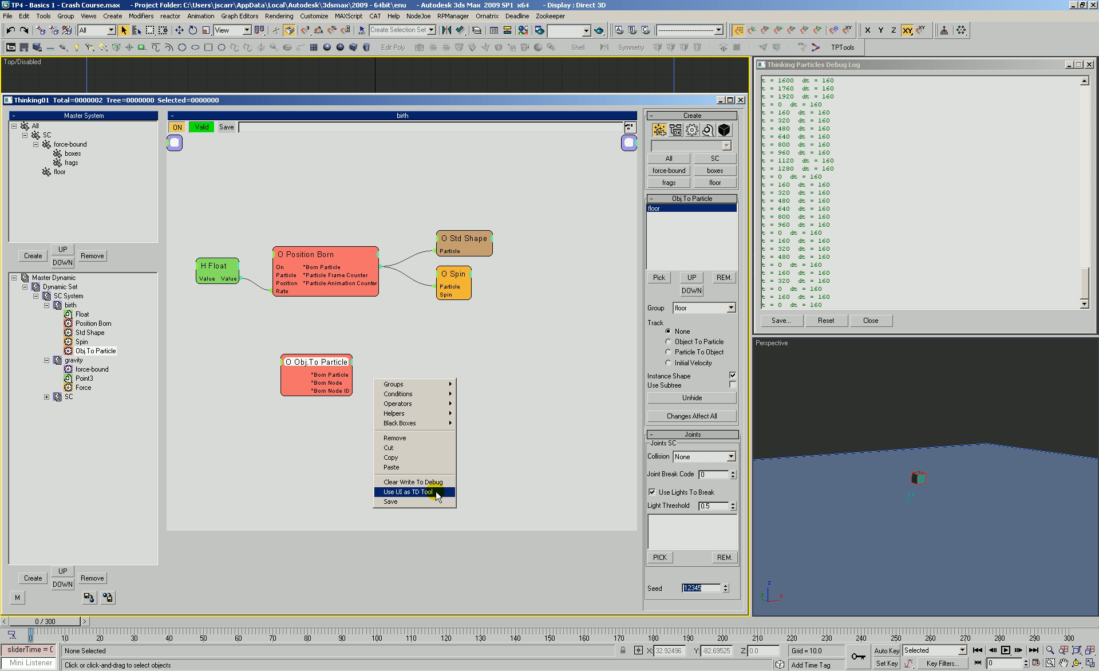
left_click_drag(387, 346, 356, 388)
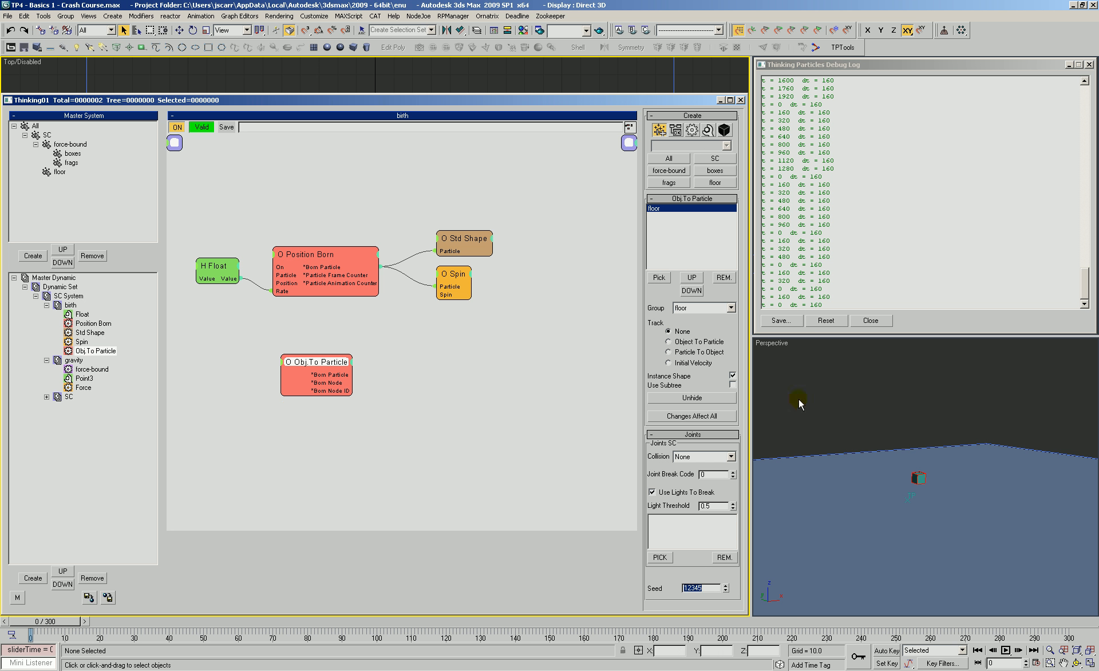
left_click_drag(384, 346, 312, 361)
right_click(356, 358)
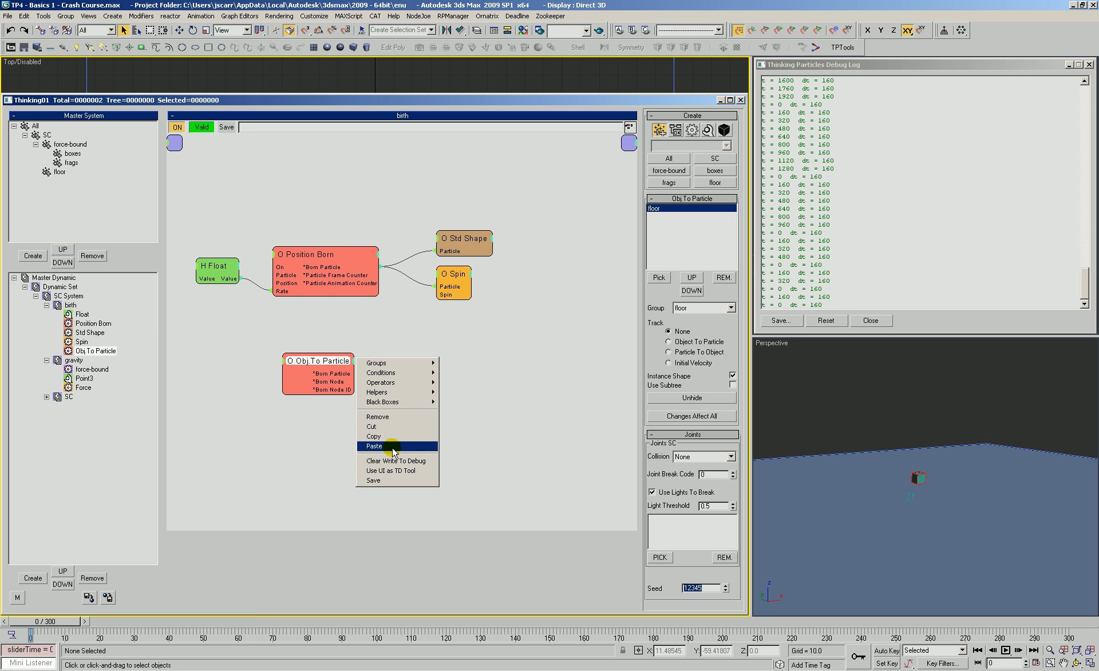
left_click(399, 471)
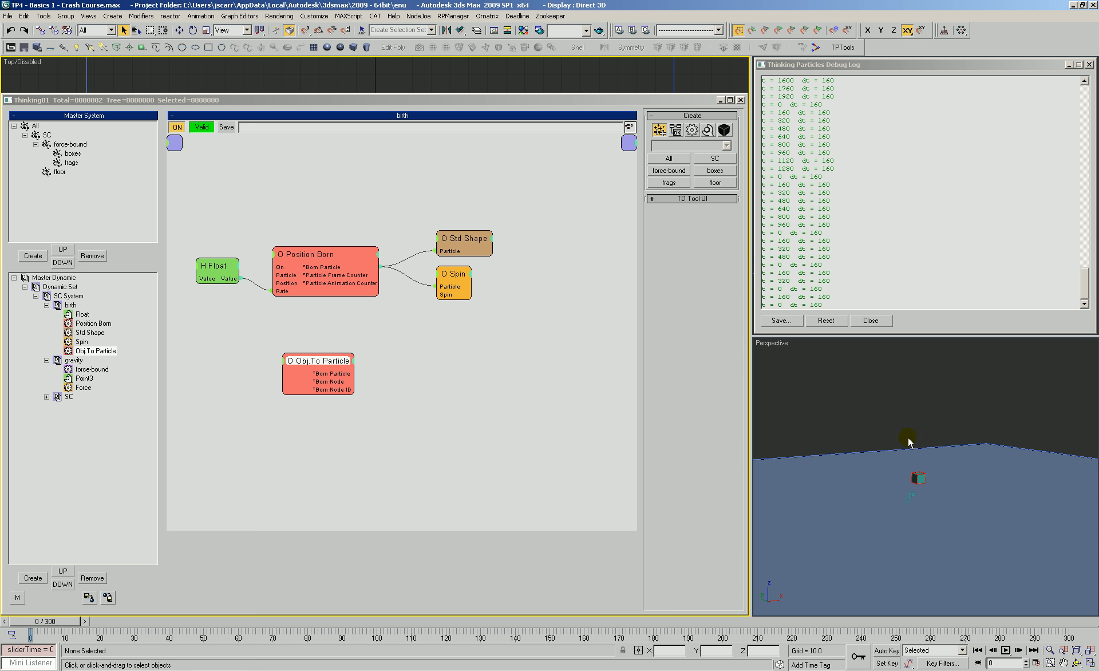
- Show the Command Panel from the Perspective viewport, switch it to Modify, and select the Thinking01 object by name
left_click(900, 420)
key("y")
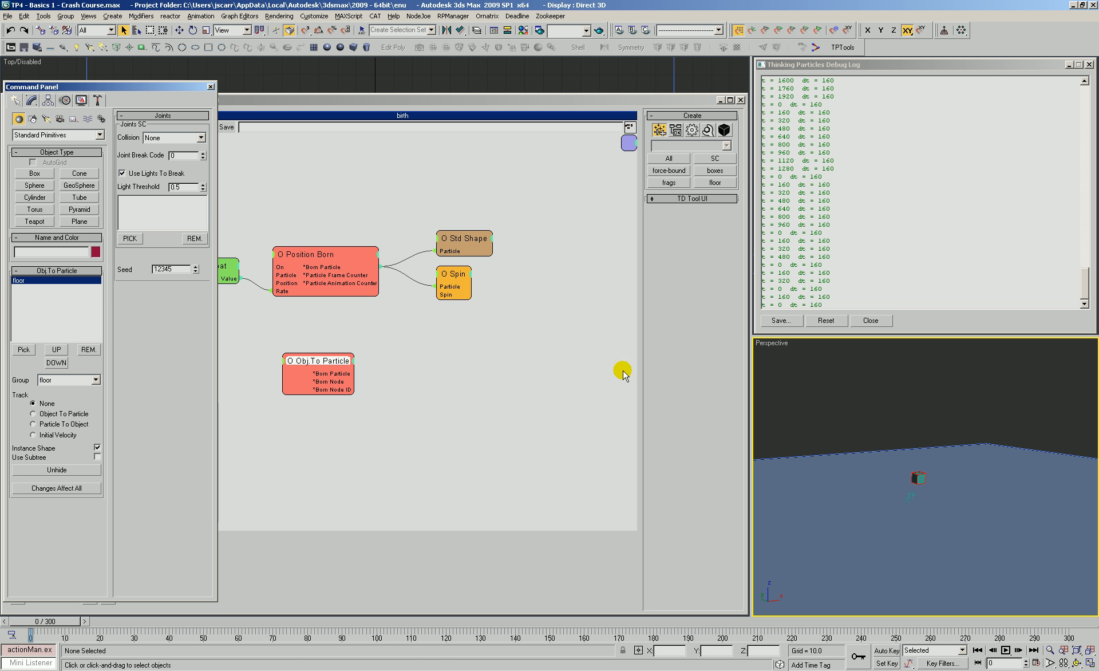
left_click(29, 103)
key("h")
double_click(451, 239)
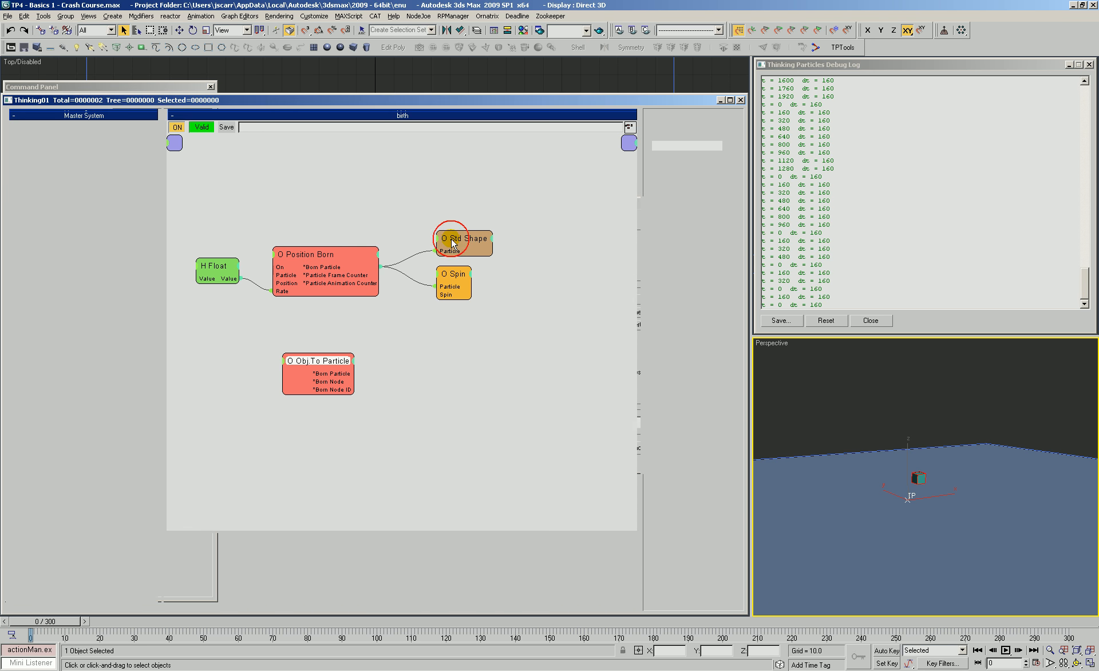
- View the Obj.To Particle TD Tool settings in the Command Panel, and turn off Use UI as TD Tool for that node
left_click(136, 89)
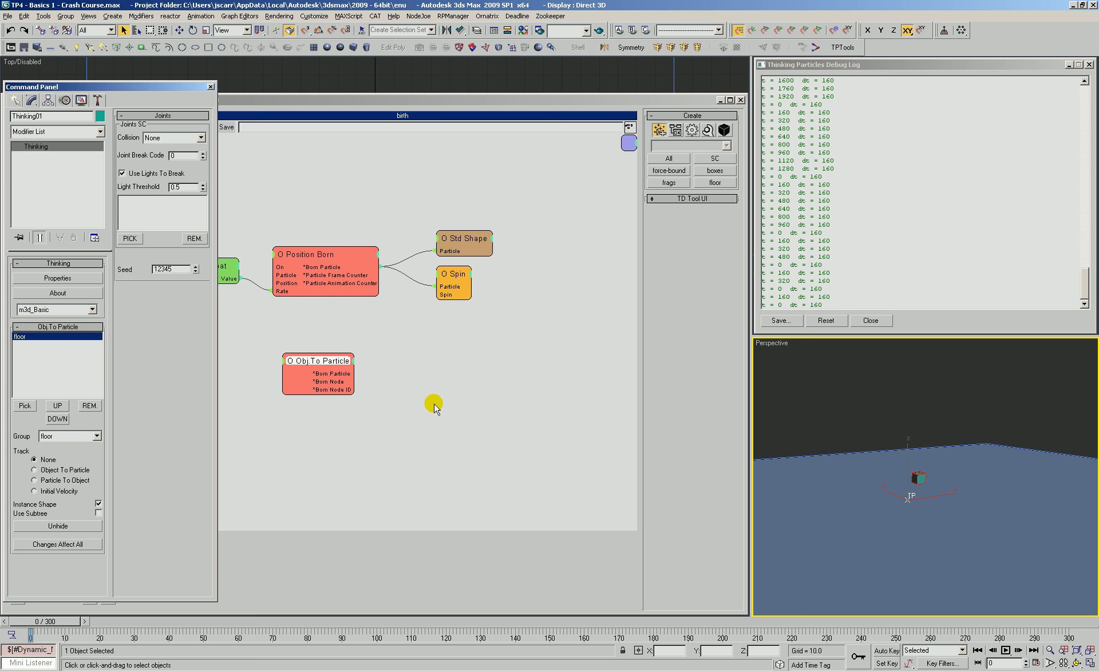
right_click(369, 369)
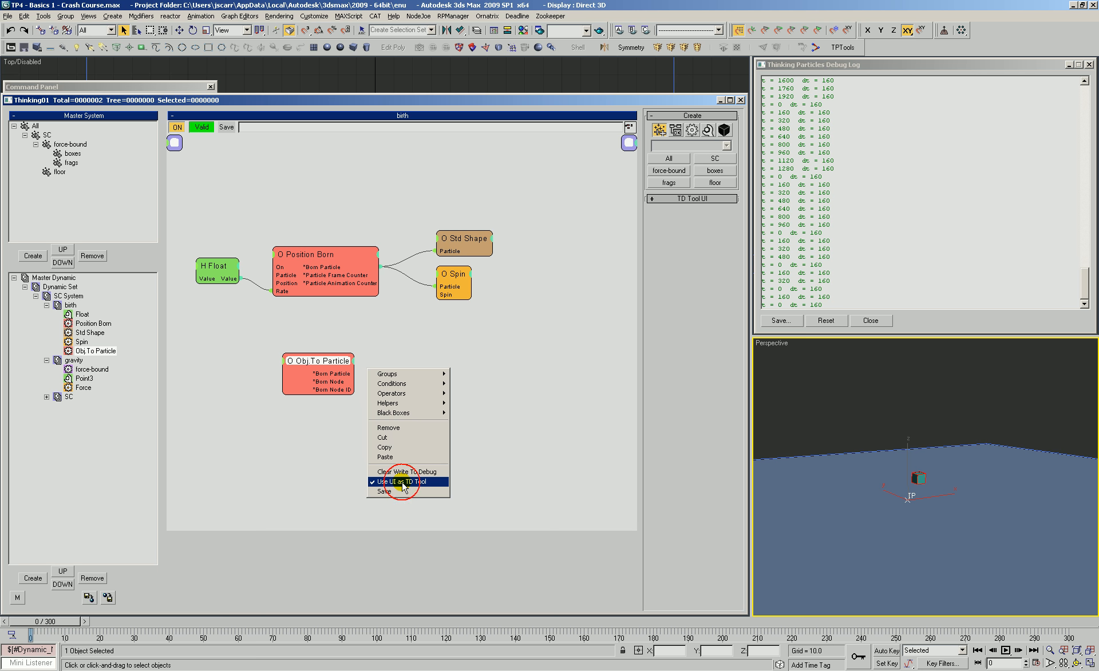
left_click(403, 483)
left_click_drag(396, 323, 308, 402)
left_click_drag(321, 362, 330, 351)
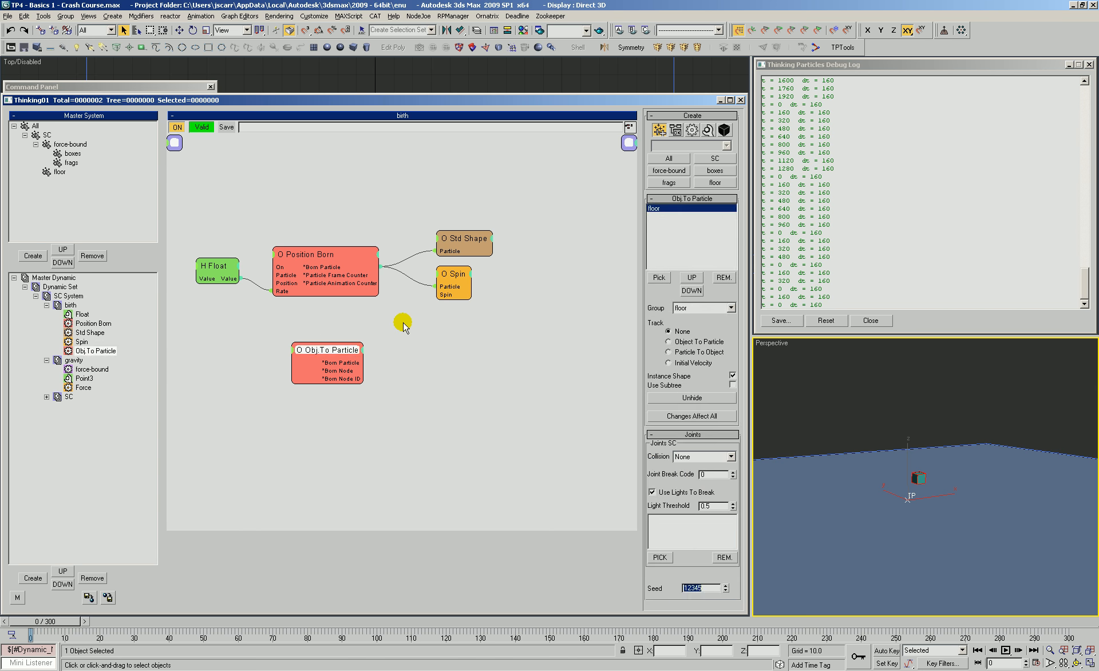
right_click(372, 379)
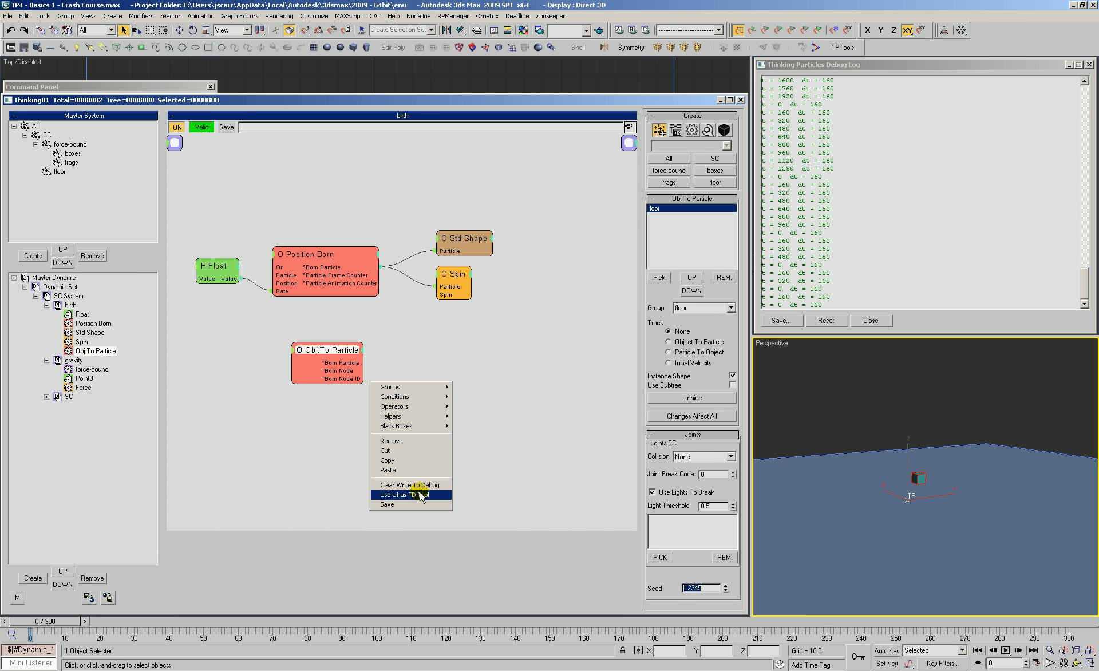
left_click(389, 504)
left_click_drag(206, 207, 497, 442)
right_click(444, 378)
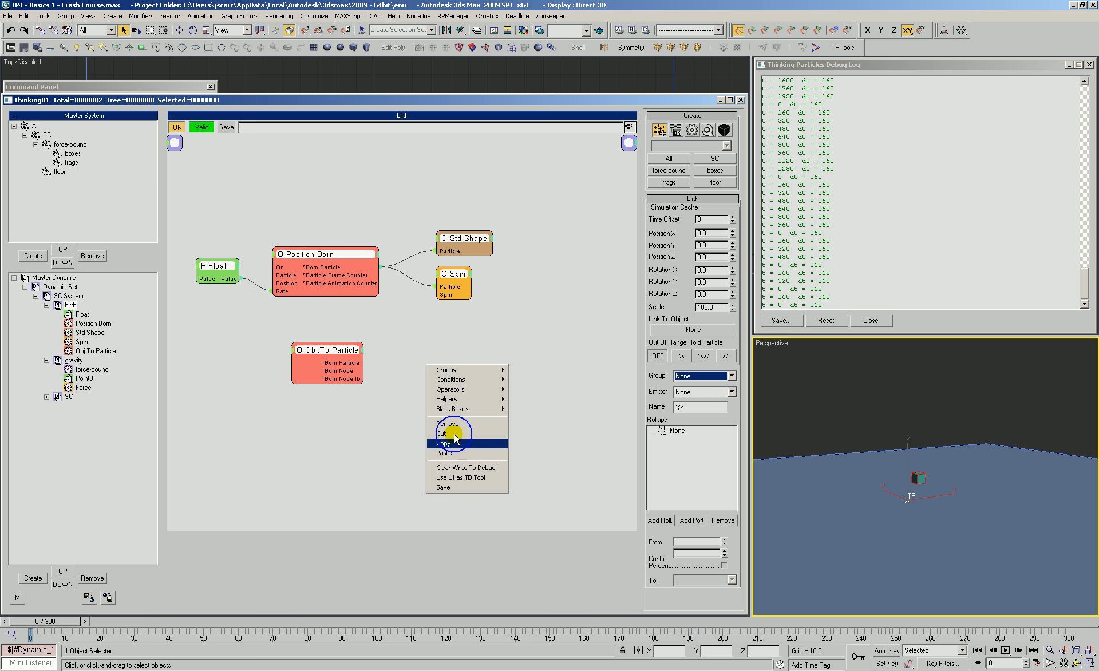
left_click(453, 488)
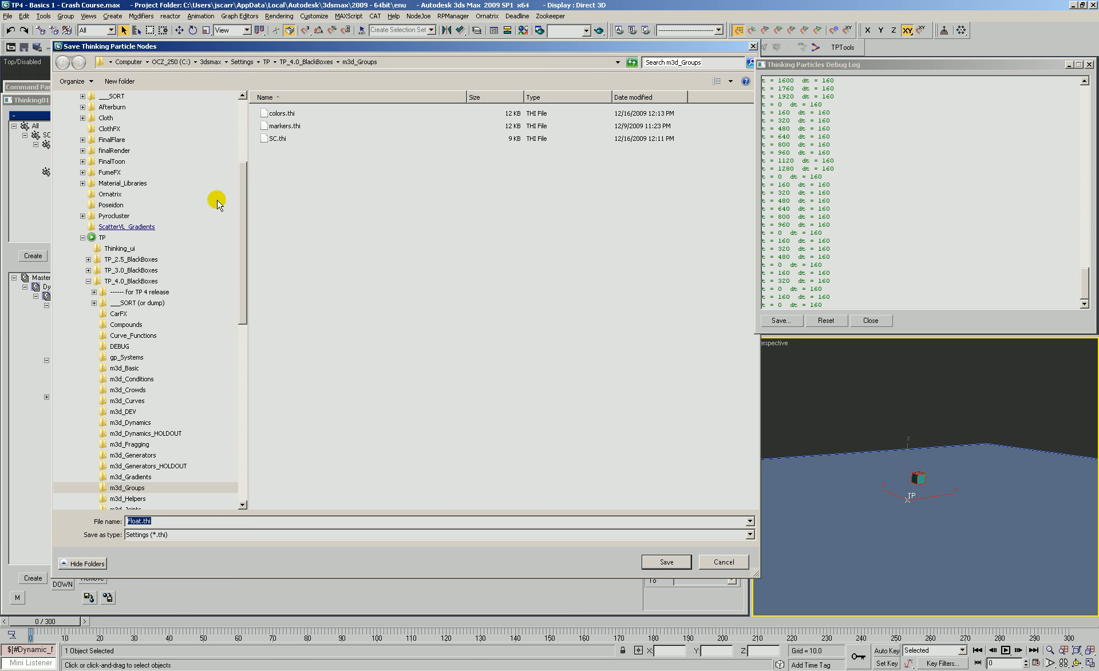
left_click(722, 563)
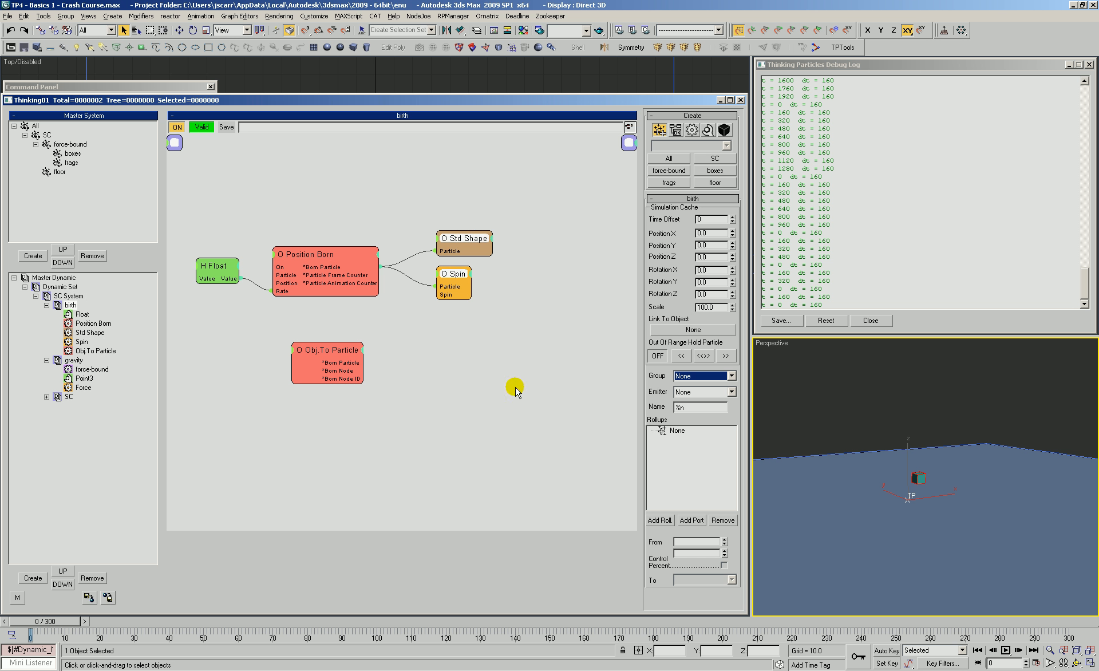
- Save the Std Shape and Spin nodes as Std Shape.thi in the Tutorials_TEMP folder, with particle groups after loading set to none
right_click(461, 347)
left_click(486, 470)
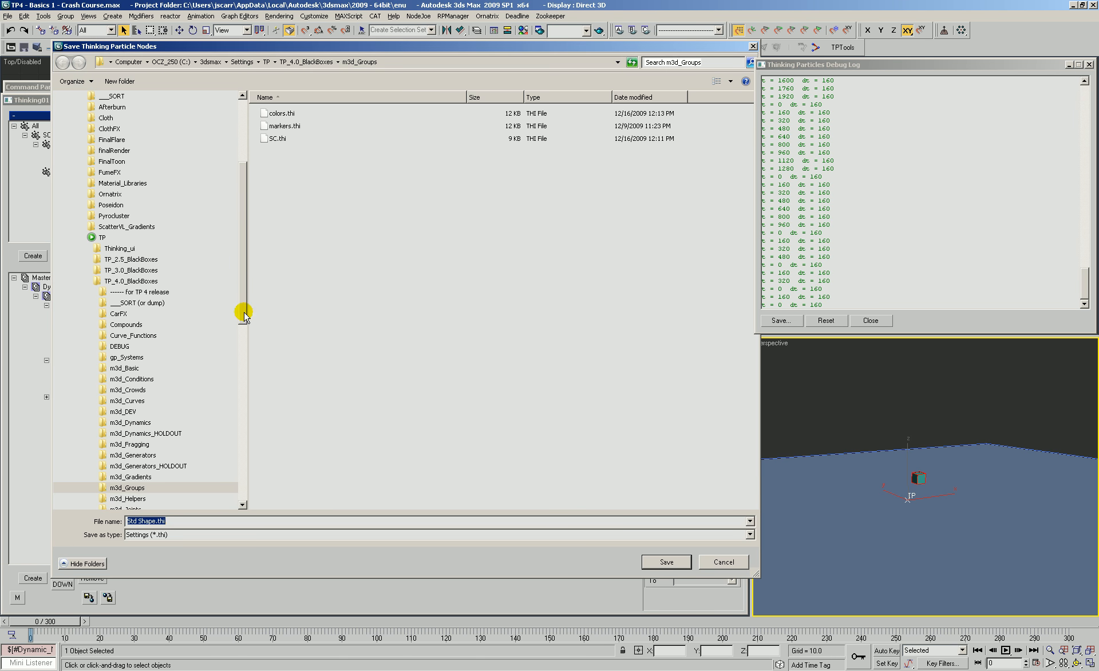
scroll(243, 314, "down", 2)
left_click(133, 411)
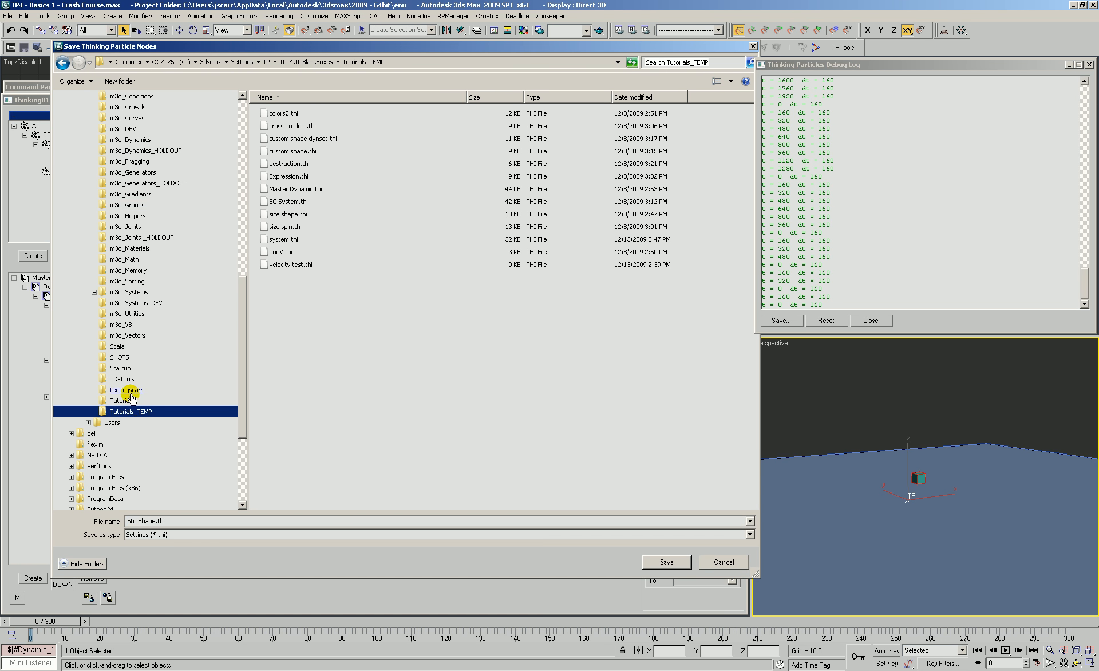
left_click(175, 521)
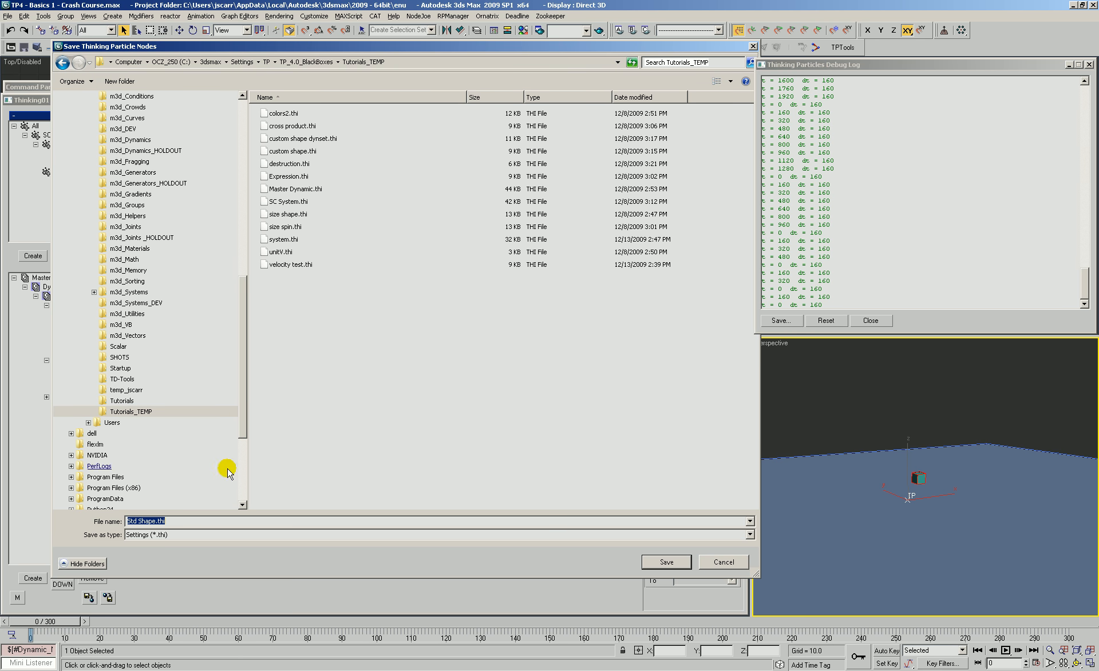
left_click(669, 563)
left_click_drag(502, 314, 501, 338)
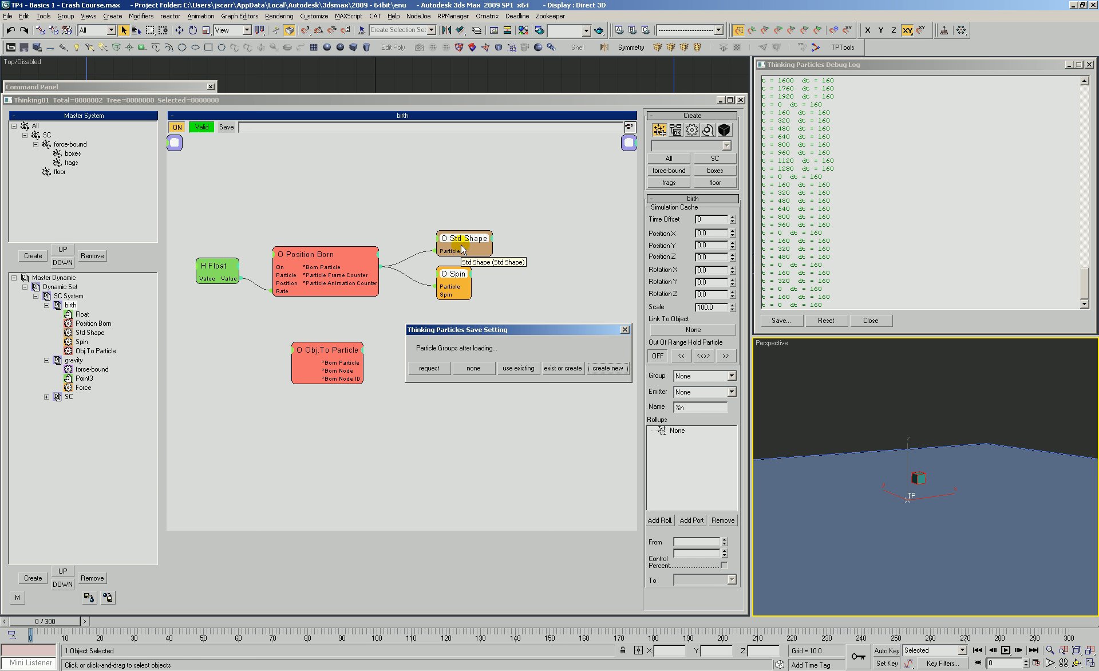
left_click(472, 368)
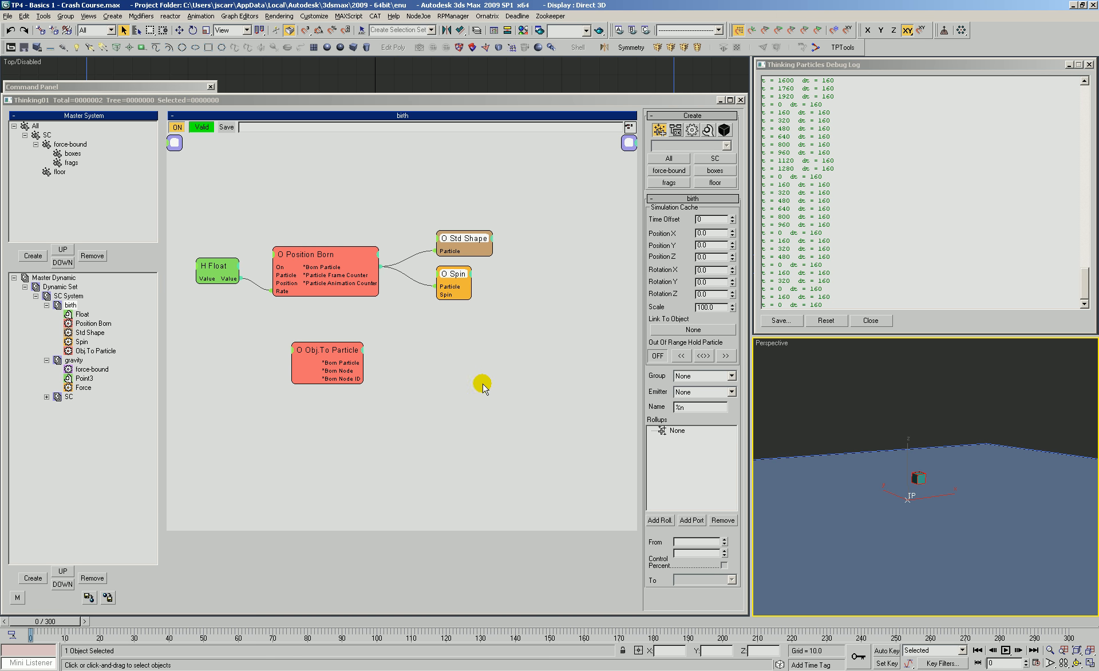
- Delete the Std Shape and Spin nodes from the birth set
left_click(466, 365)
key("Delete")
key("Delete")
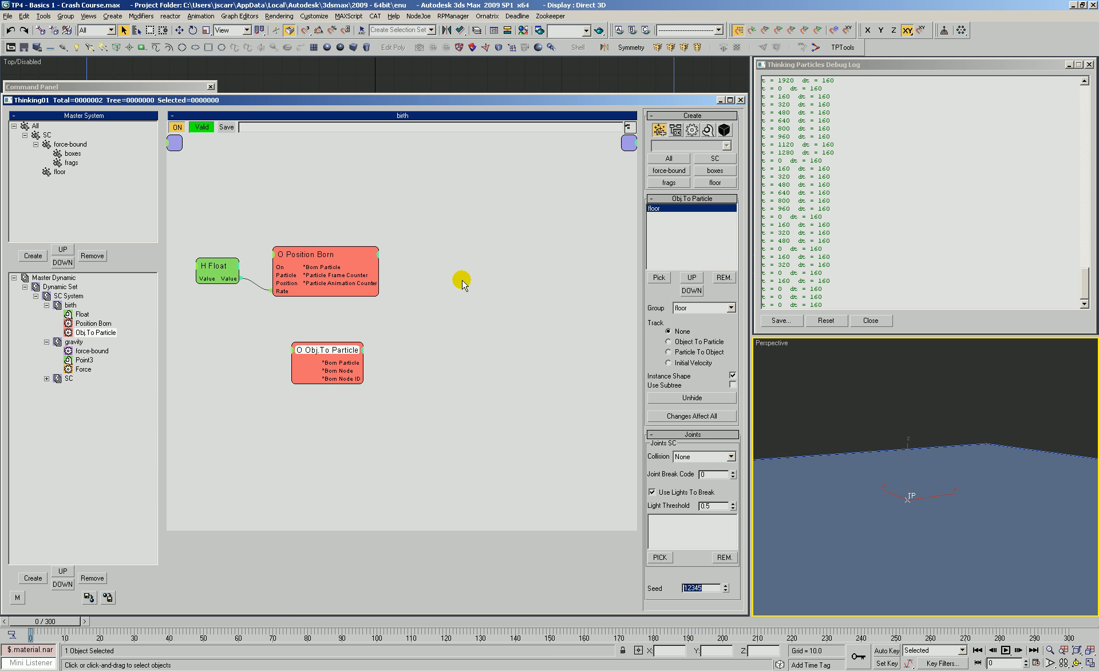
- Load the saved Std Shape black box from Tutorials_TEMP into the empty area beside Position Born
left_click(462, 252)
right_click(462, 253)
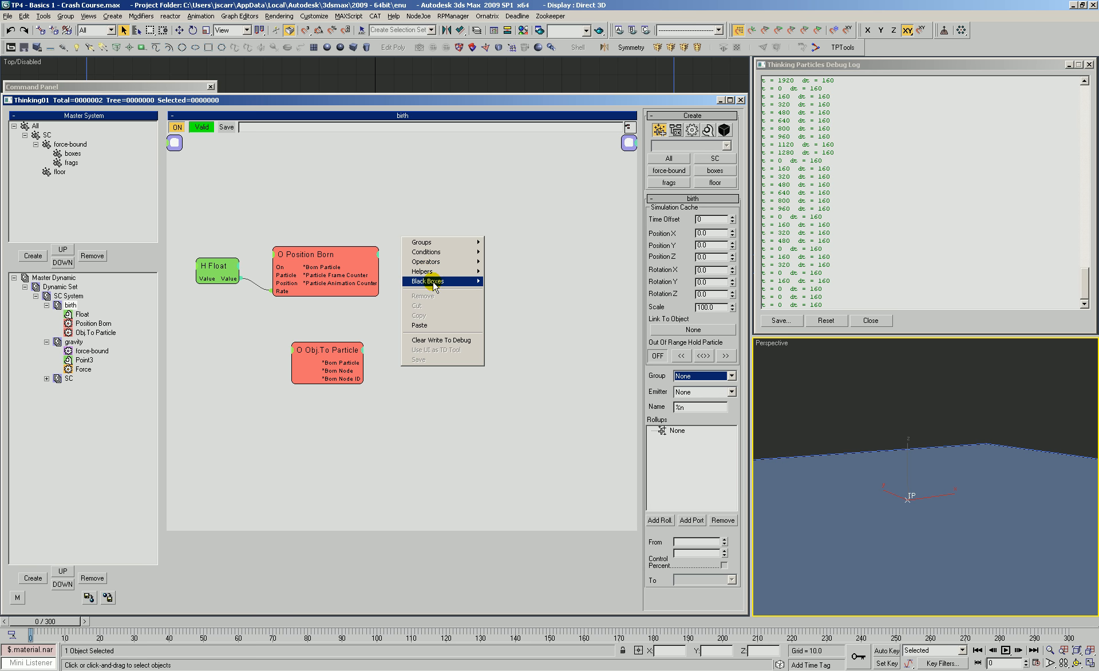
mouse_move(441, 281)
mouse_move(517, 477)
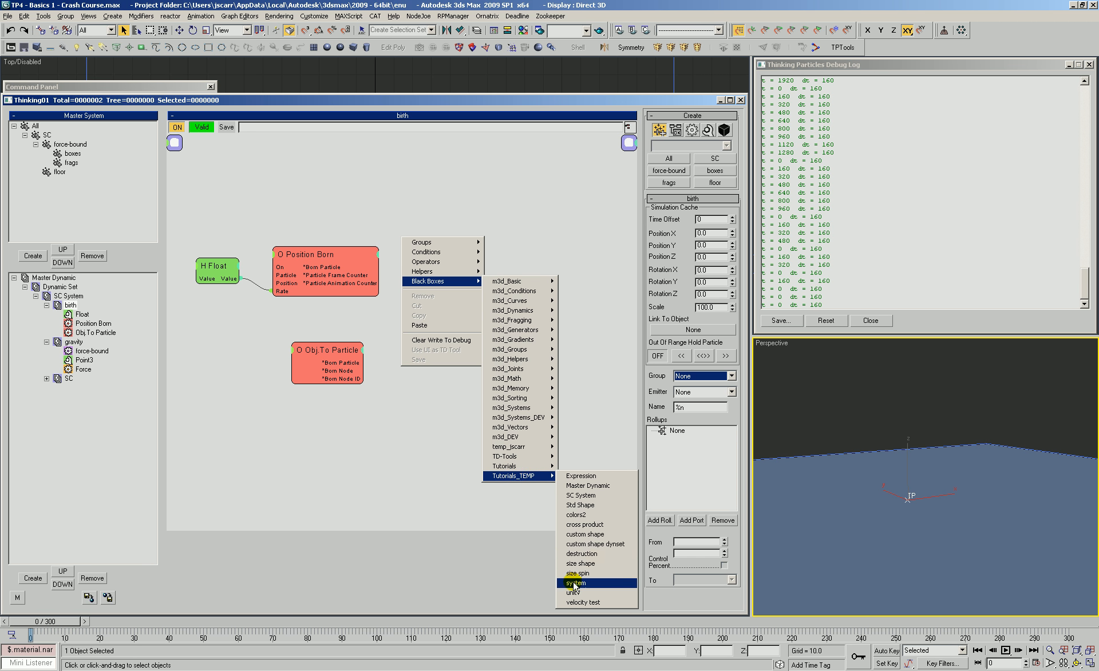
left_click(576, 507)
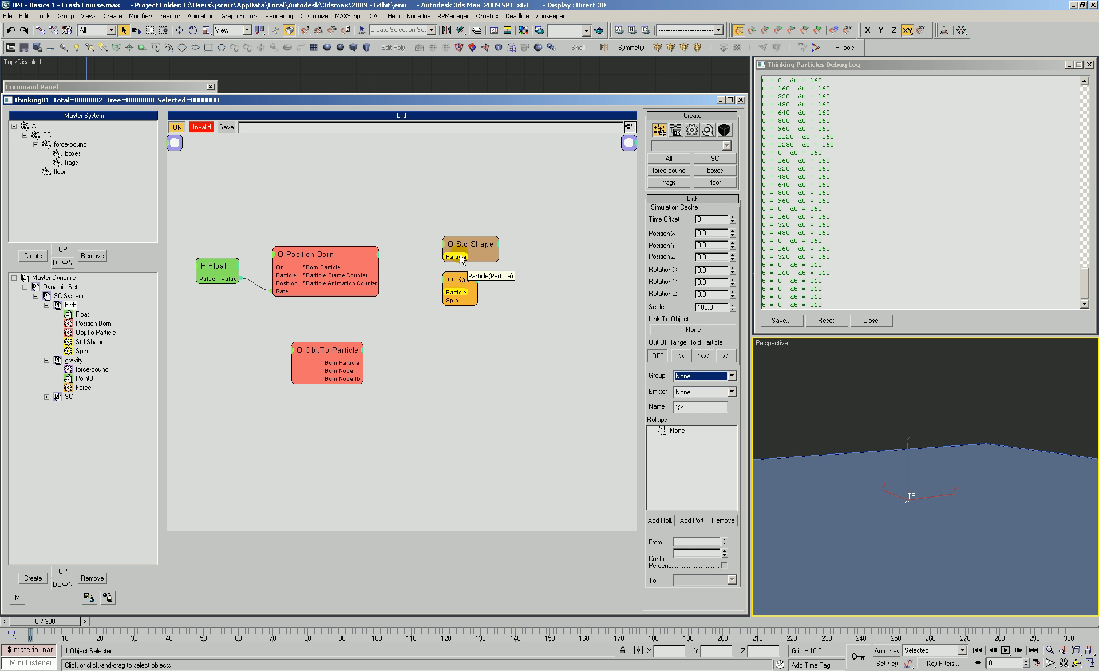
left_click_drag(541, 193, 200, 430)
right_click(442, 382)
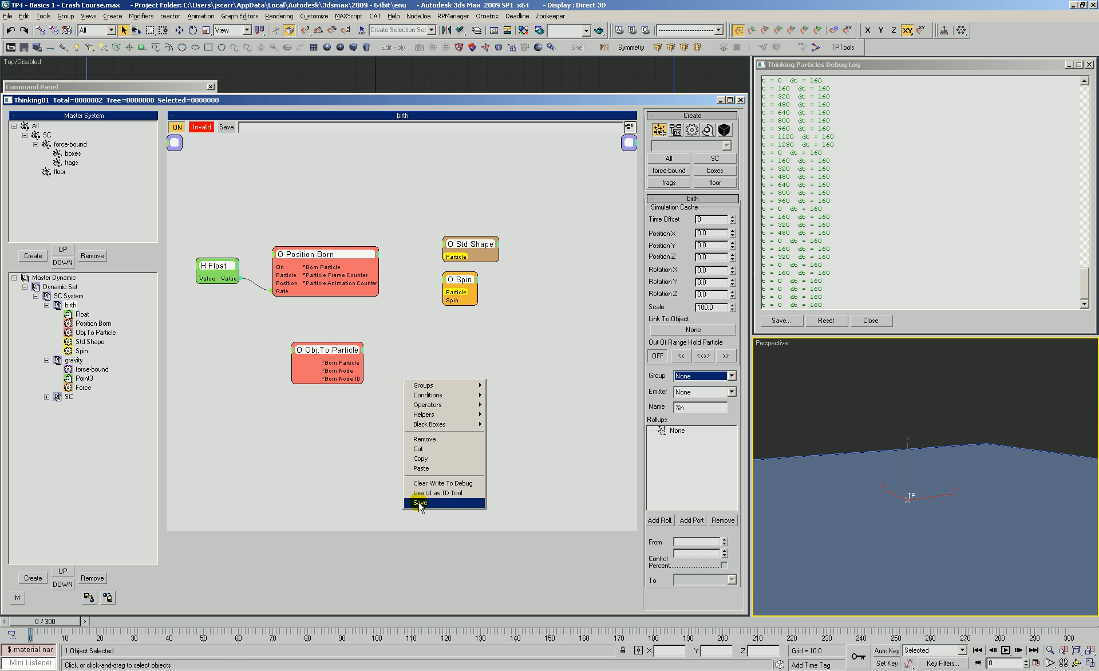
left_click(515, 315)
left_click_drag(532, 204, 307, 413)
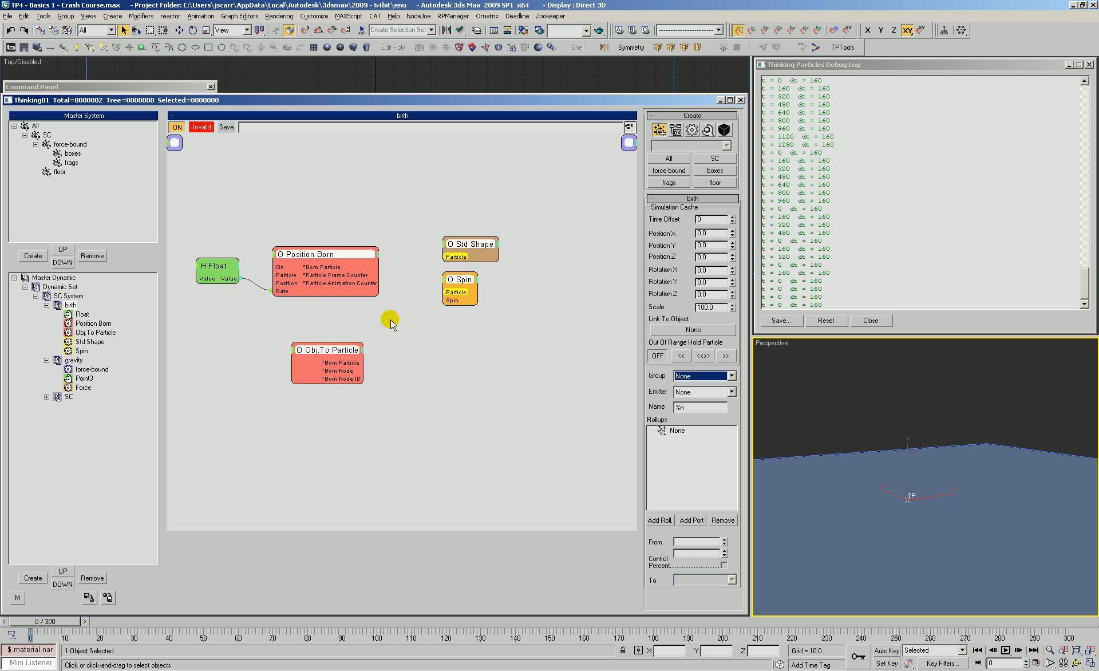
left_click(430, 358)
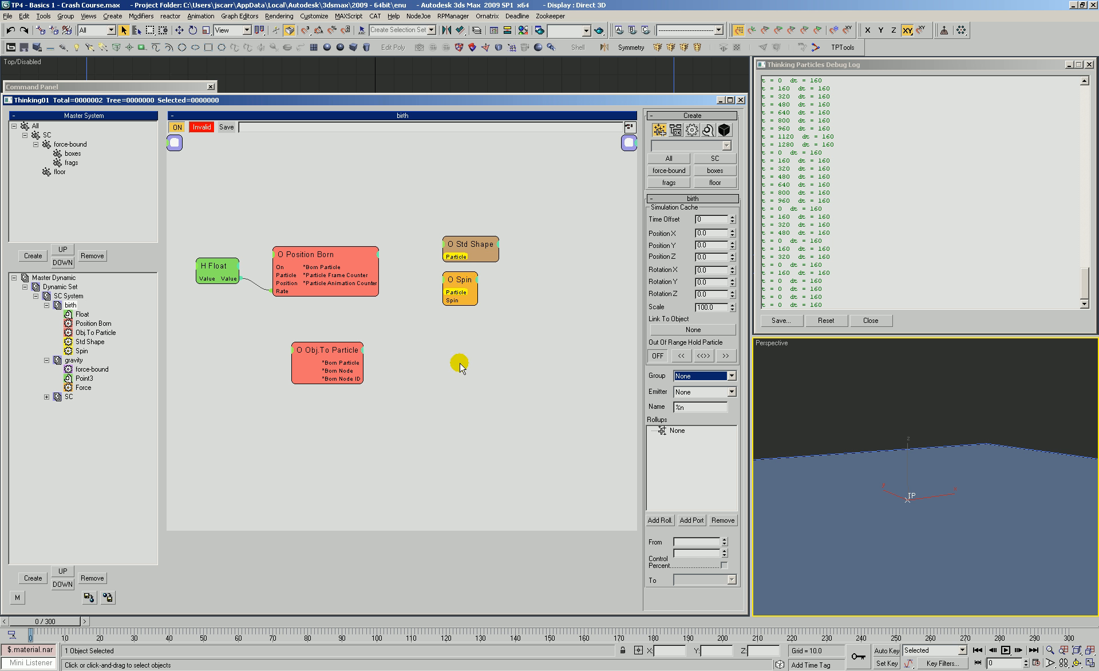
right_click(373, 493)
left_click(531, 399)
middle_click_drag(425, 377, 430, 414)
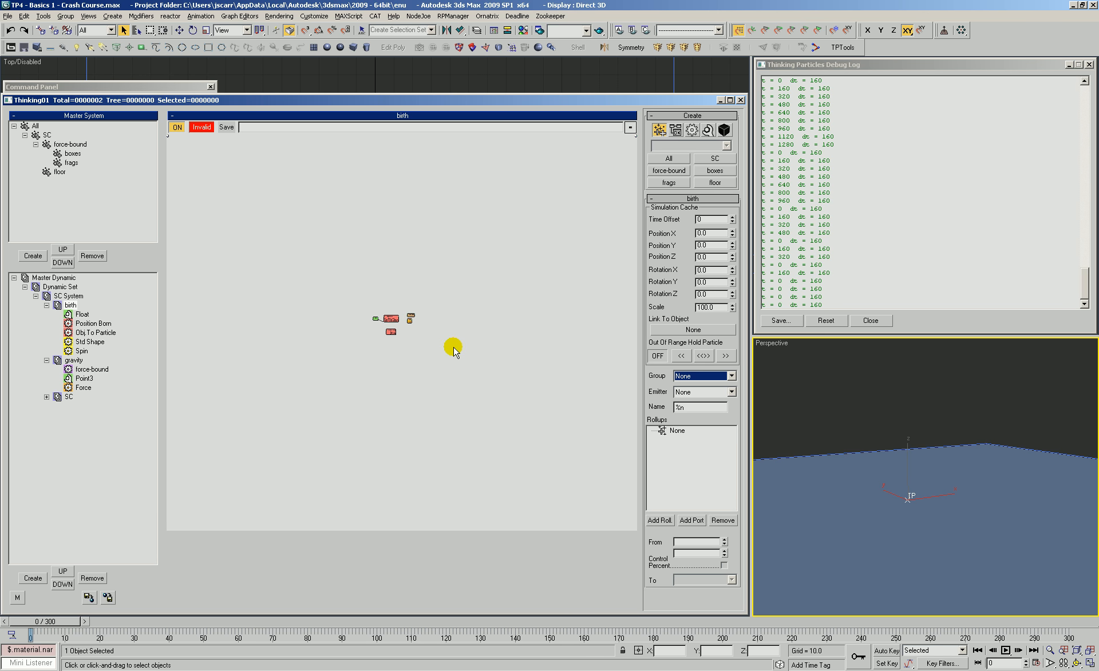
middle_click_drag(445, 356, 463, 293, "ctrl+alt")
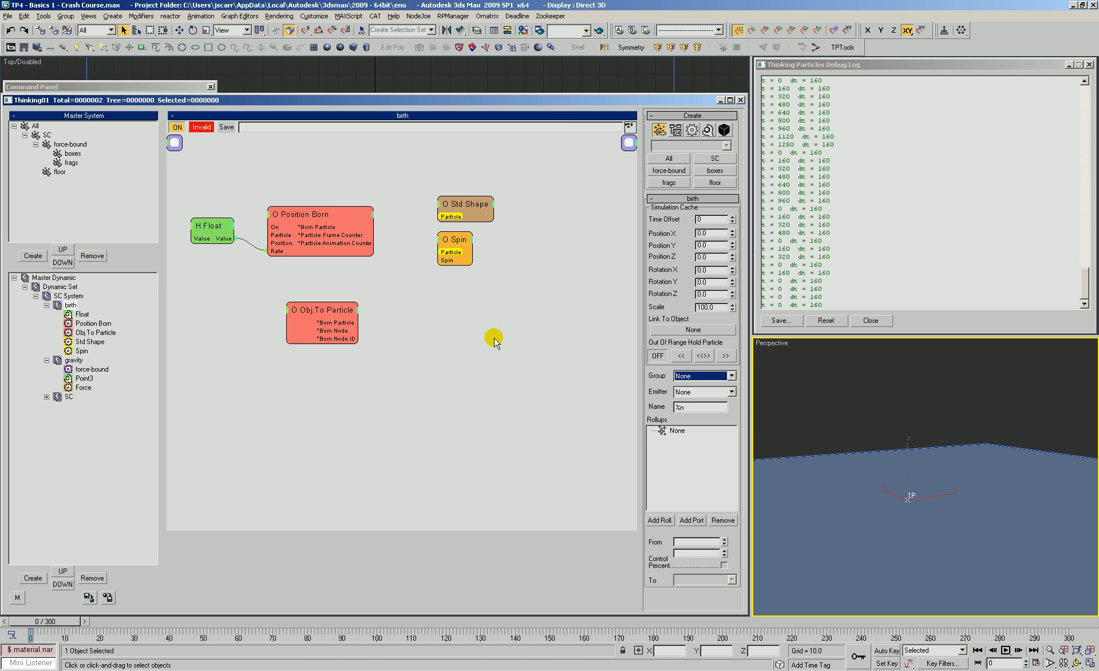
middle_click_drag(540, 483, 195, 318)
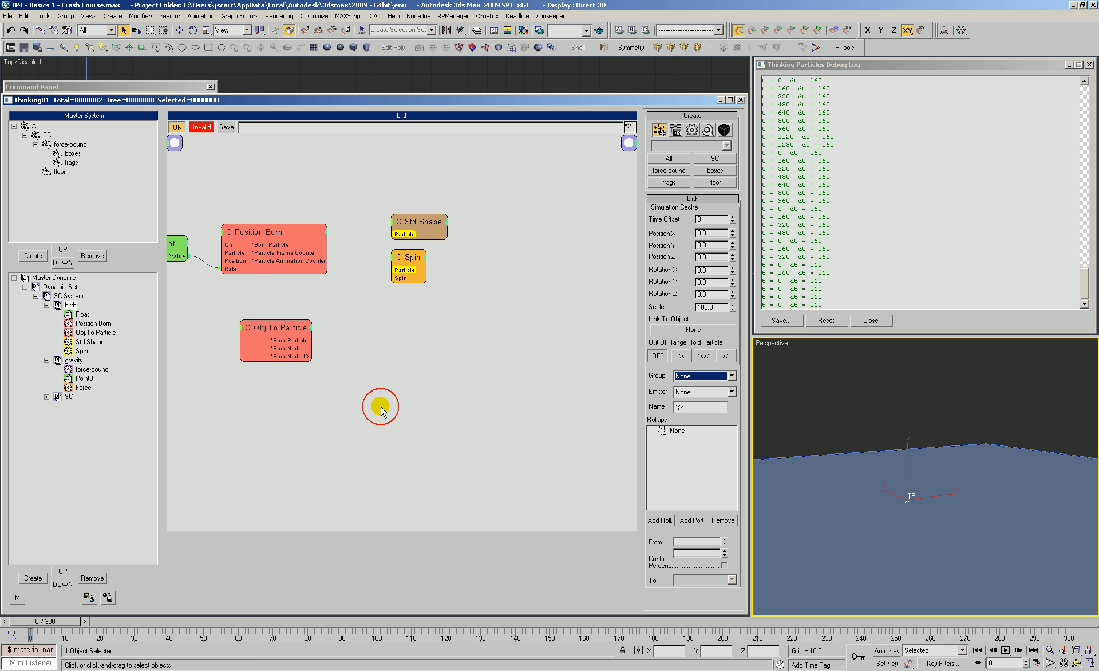
- Select the Std Shape and Spin nodes together and move them closer to the Position Born node
left_click_drag(523, 187, 215, 447)
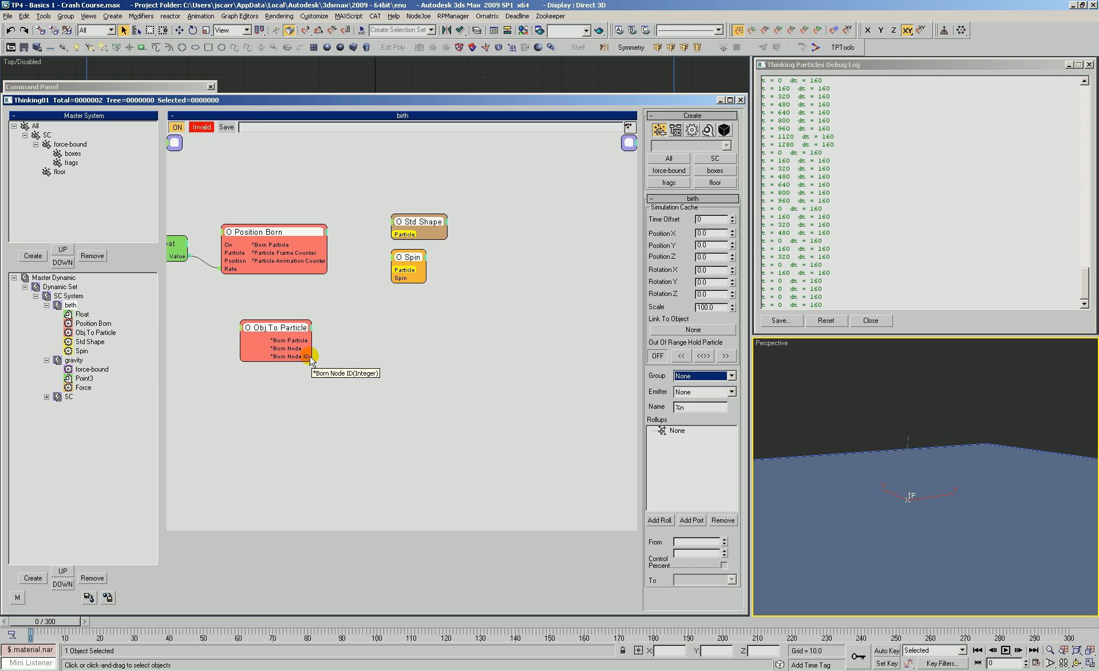
left_click_drag(493, 198, 394, 290)
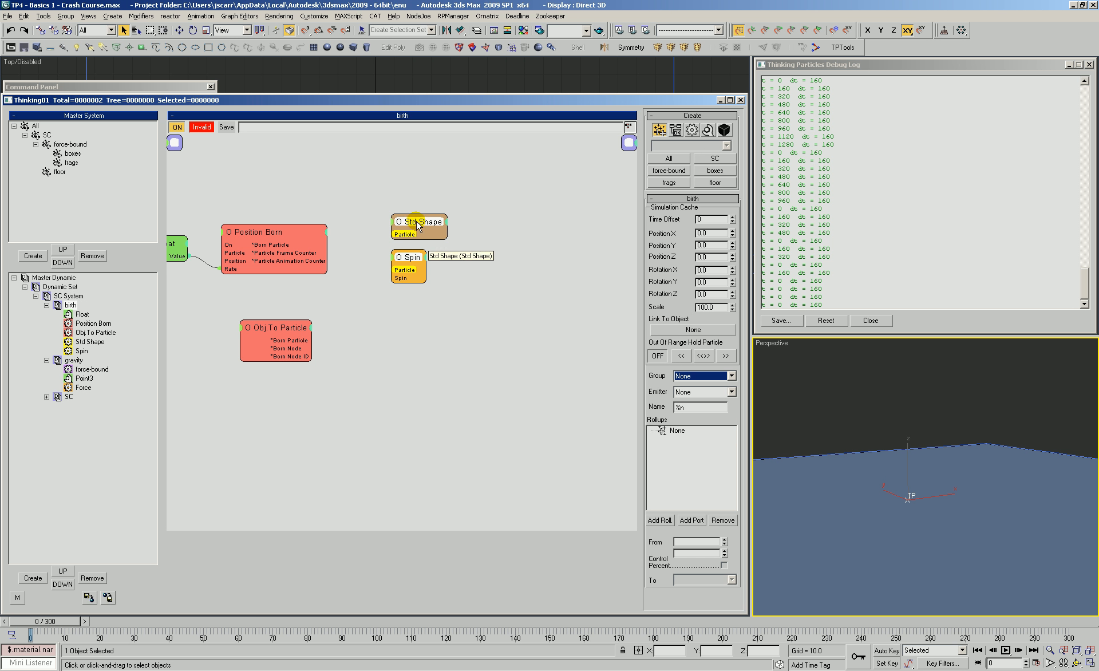
left_click_drag(403, 262, 367, 264)
left_click(450, 355)
middle_click_drag(407, 338, 435, 335)
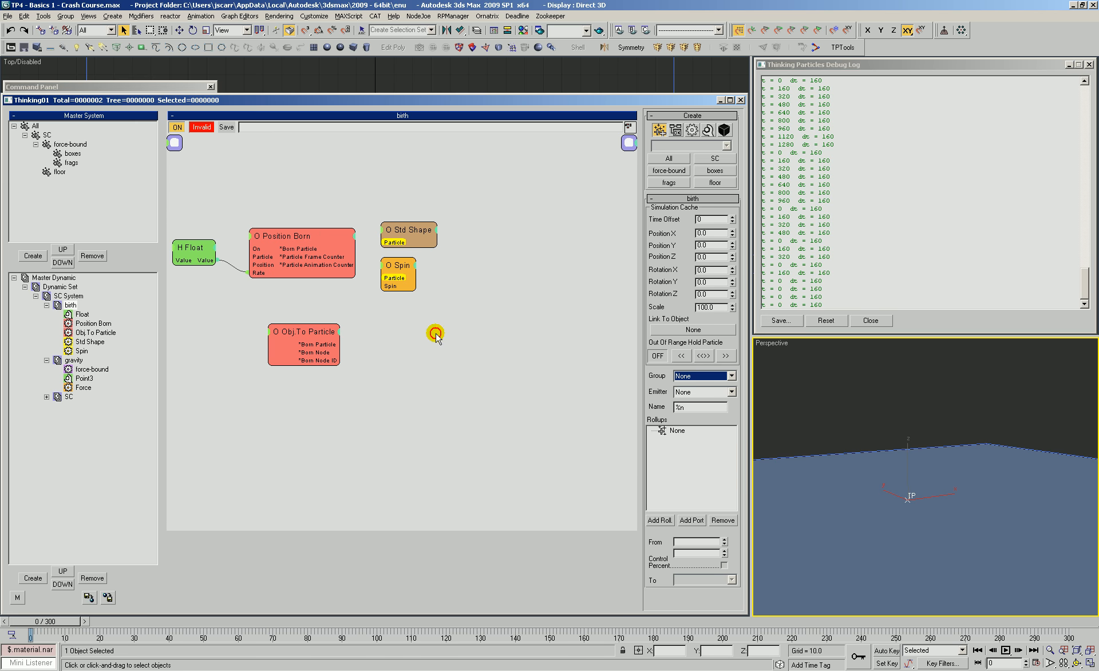